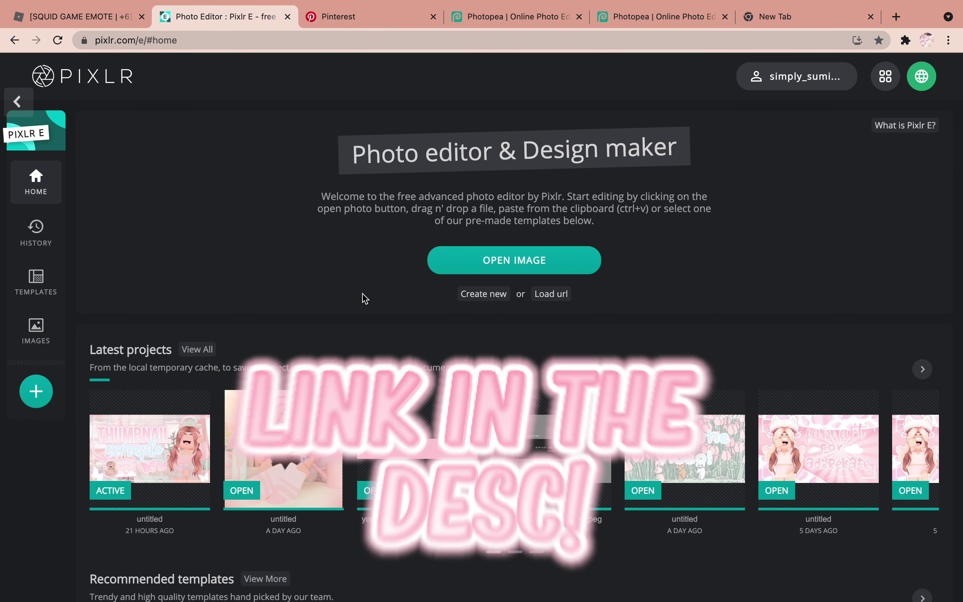
- Create a new blank Full HD canvas of 1920 x 1080 pixels
click(483, 297)
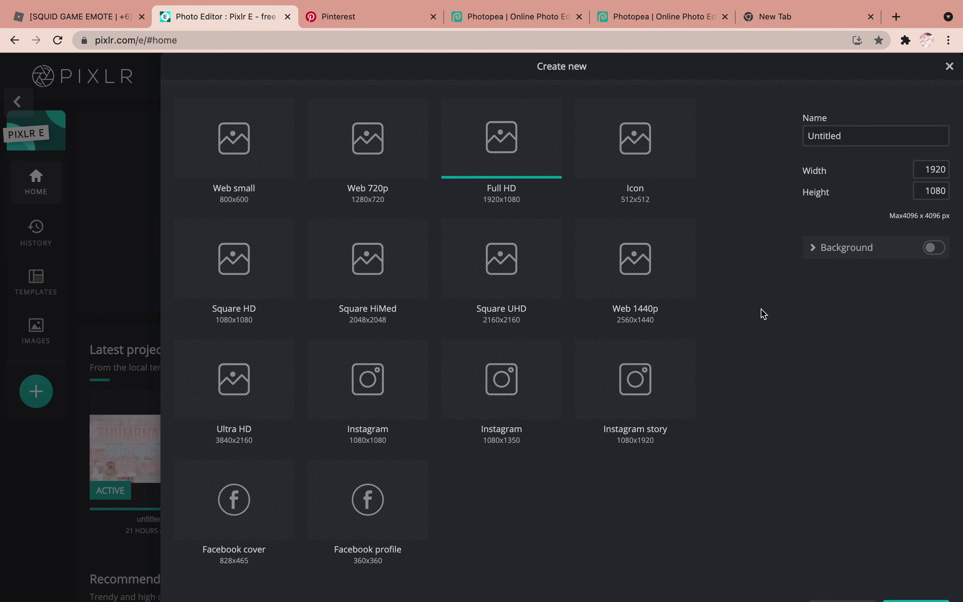
scroll(760, 315, down, 2)
click(916, 581)
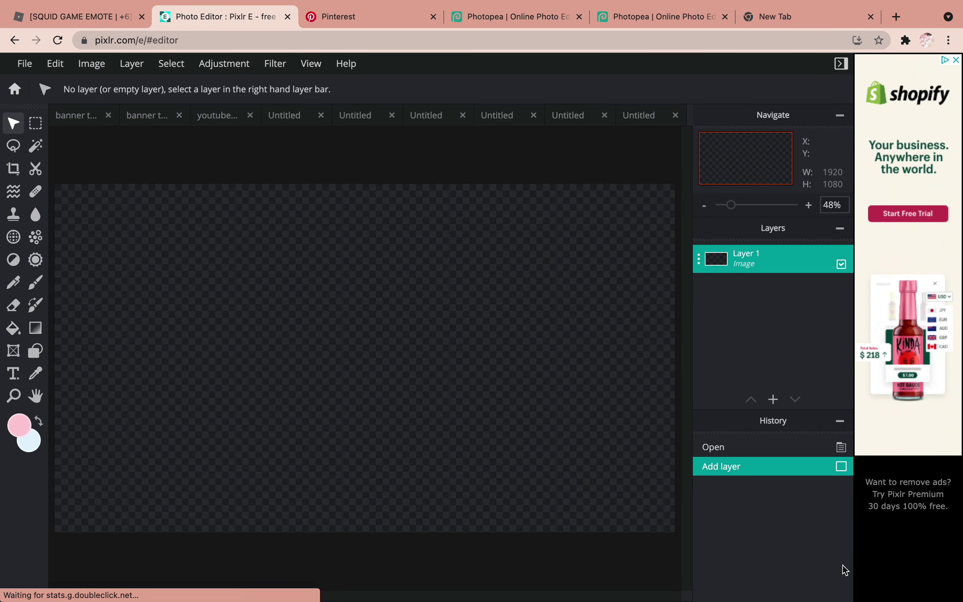
scroll(433, 389, up, 2)
scroll(434, 390, down, 3)
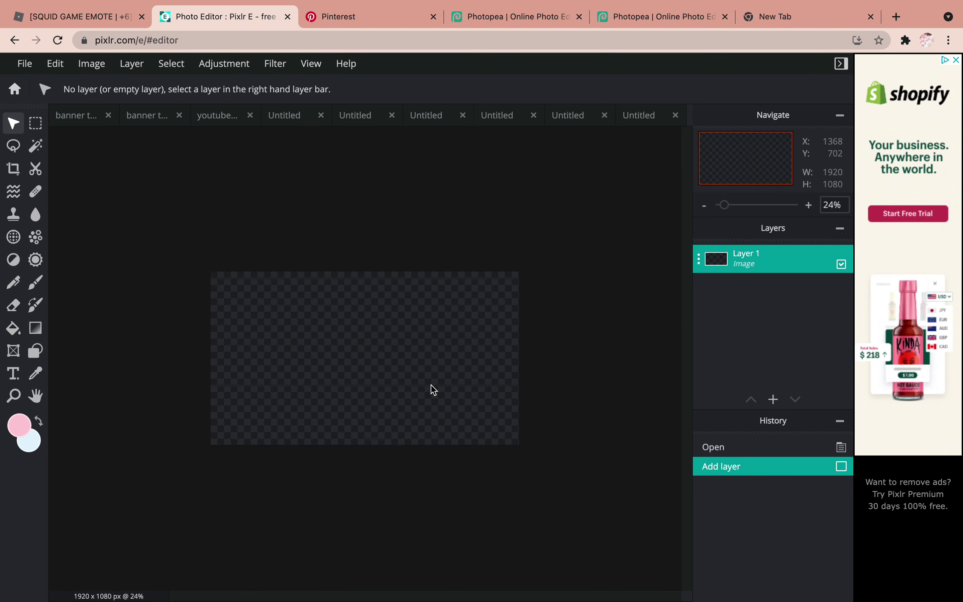
scroll(434, 389, up, 3)
scroll(434, 390, down, 3)
scroll(434, 390, up, 2)
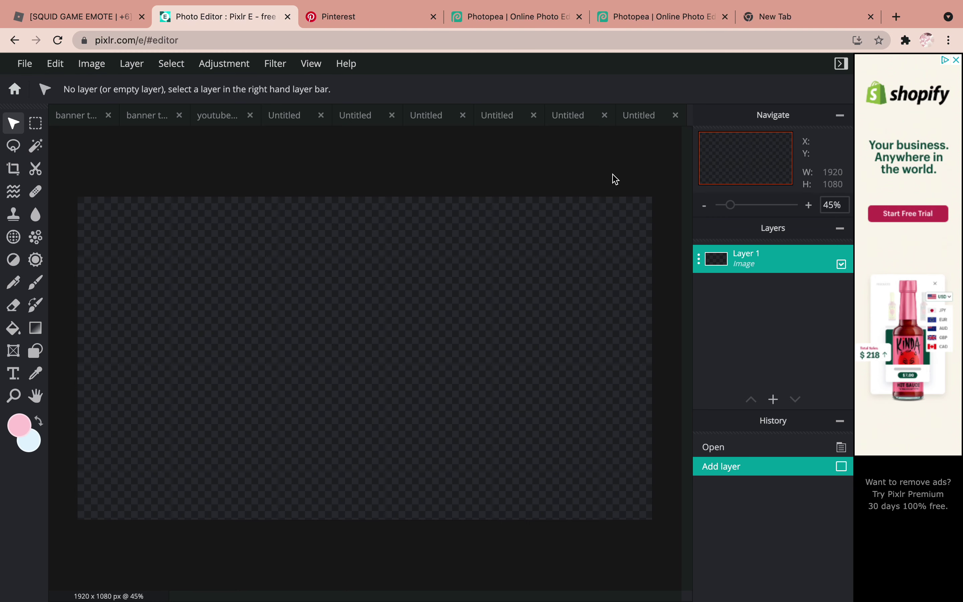
- Switch to the empty browser tab, search Google for pinterest and open the Pinterest website
click(773, 25)
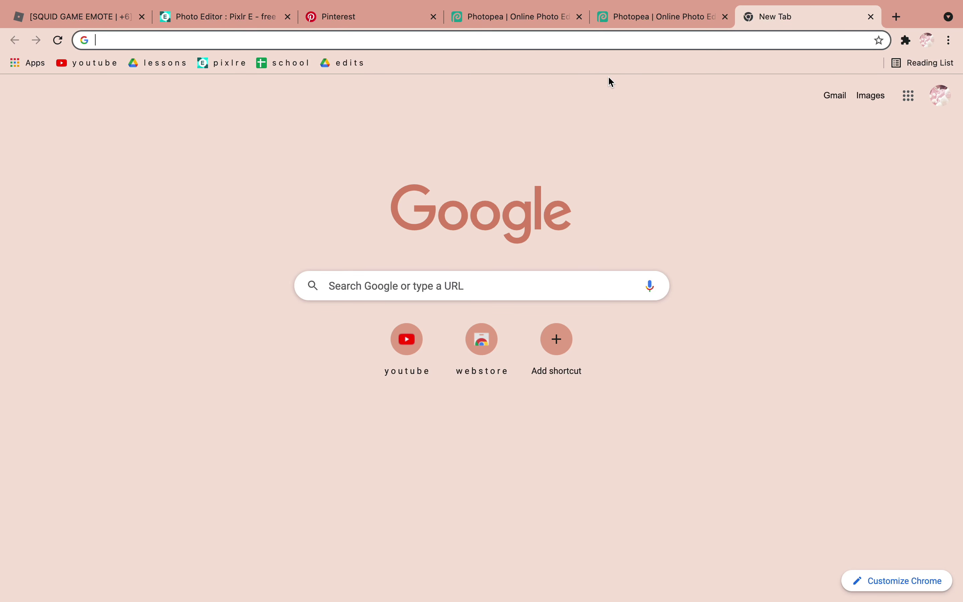
text(pinters)
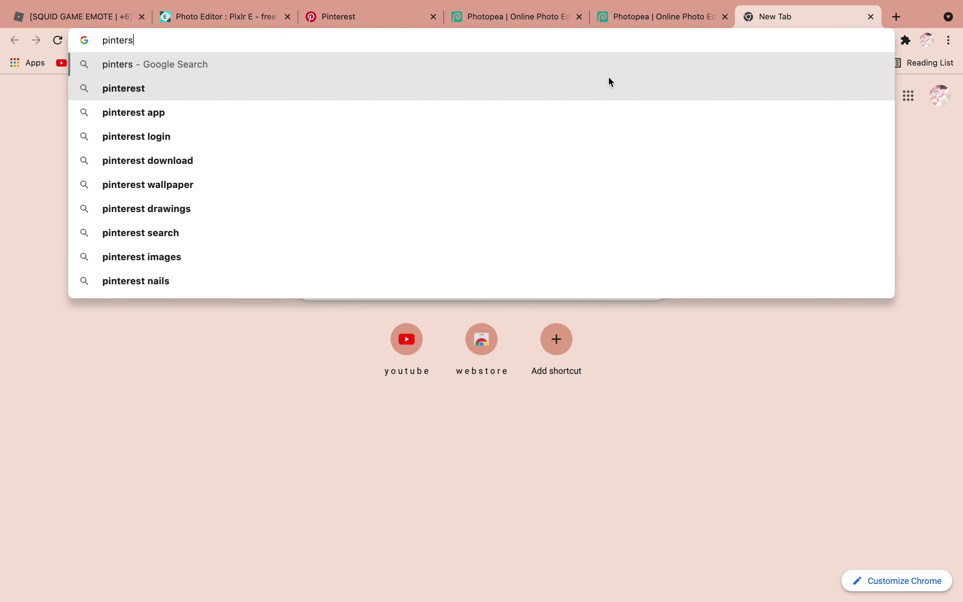
text(et)
key(BackSpace)
key(BackSpace)
click(247, 88)
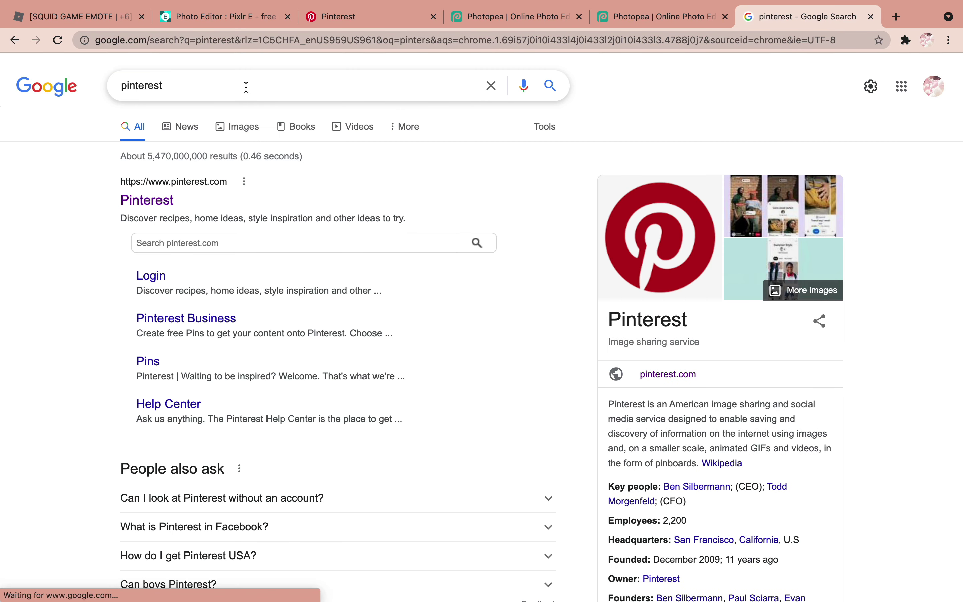
click(137, 203)
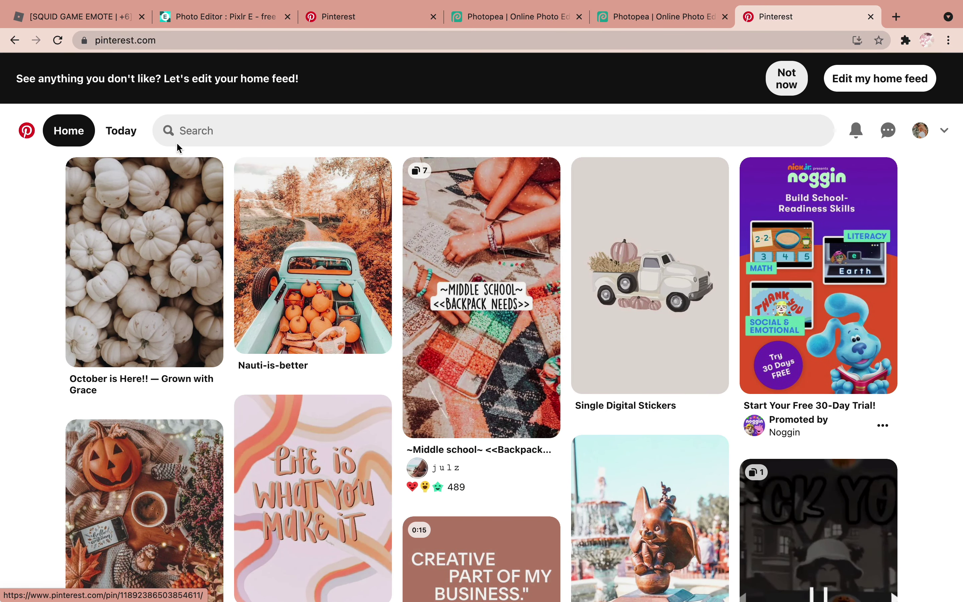
- Search Pinterest for "pink cow background"
click(182, 131)
text(p)
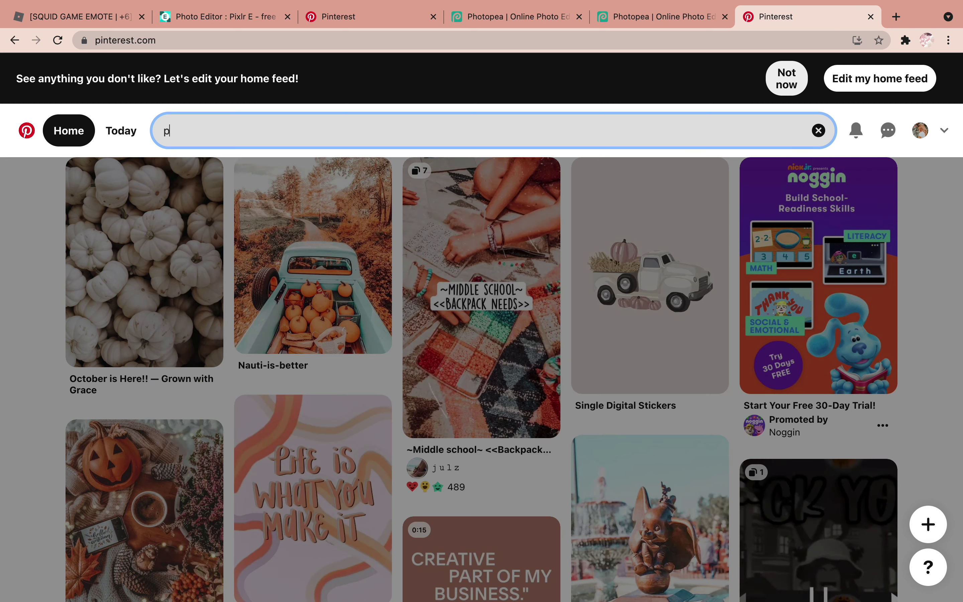
text(ink xoxo)
key(BackSpace)
key(BackSpace)
key(BackSpace)
key(BackSpace)
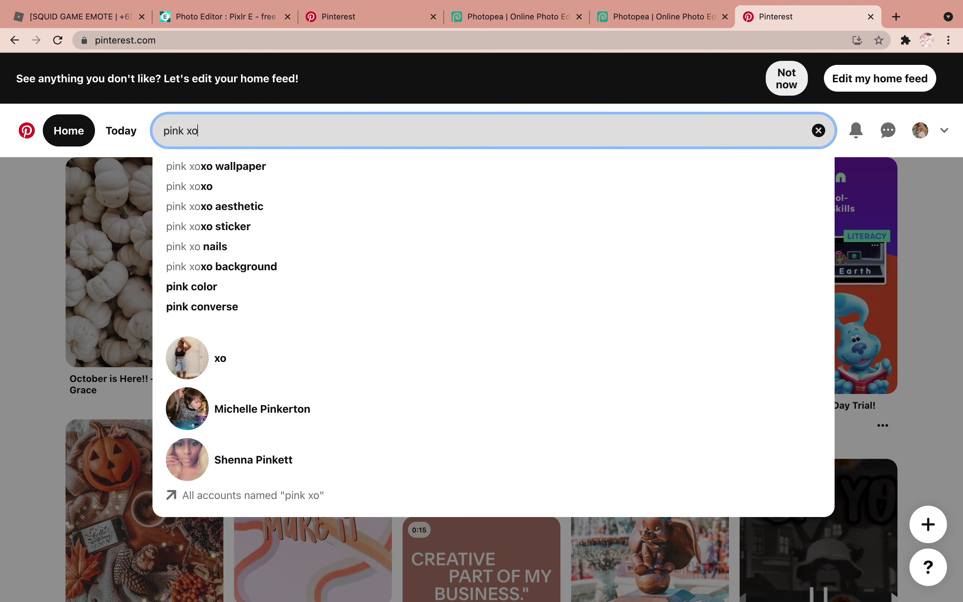
text(cow)
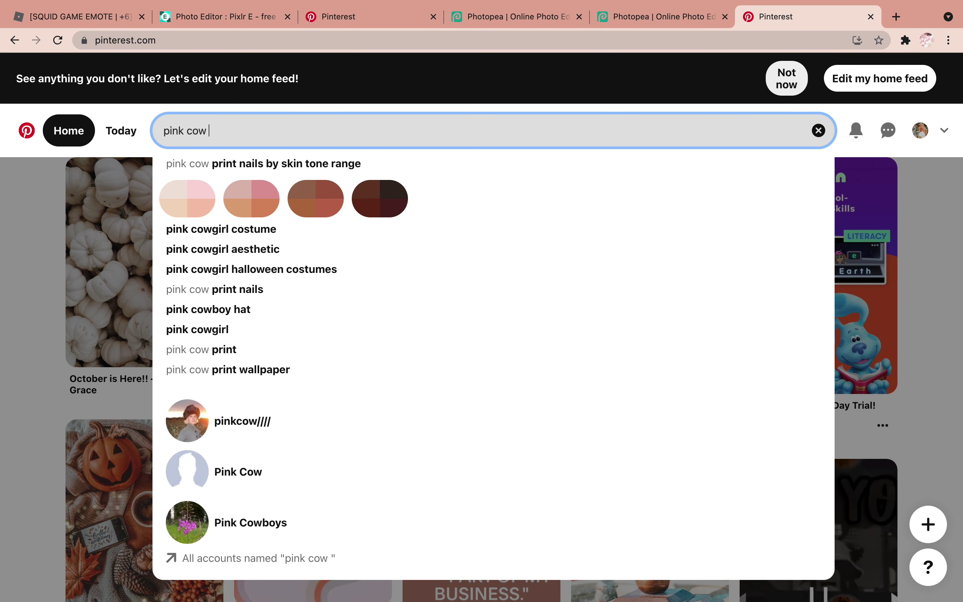
text( backgrou)
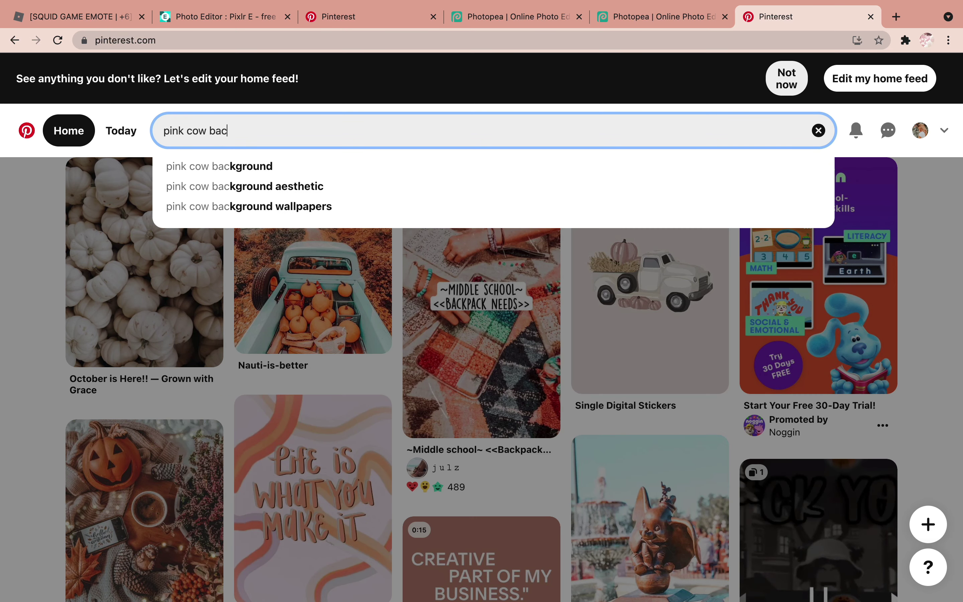
text(nd)
key(Return)
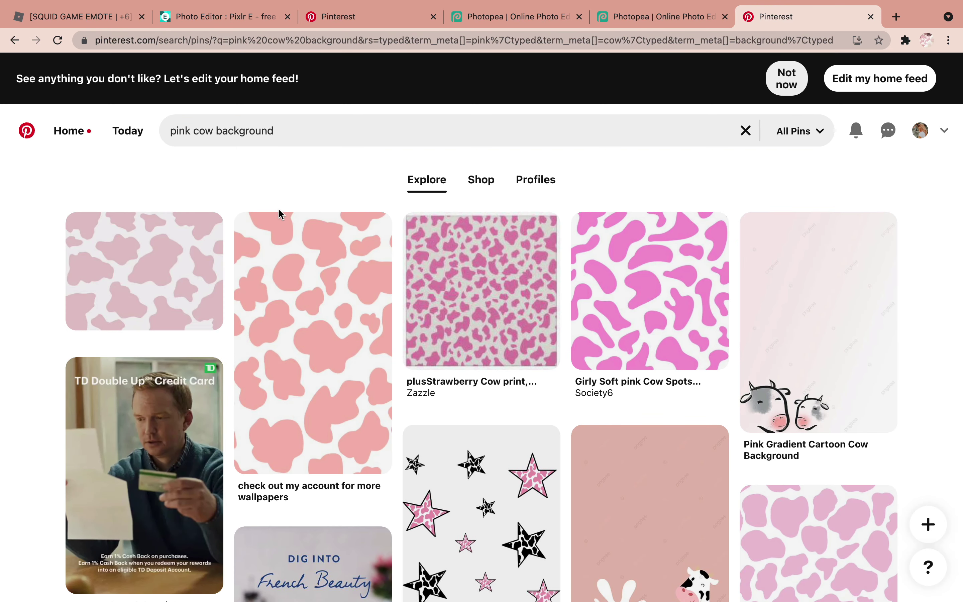
- Find the "Pink cow print wallpaper" pin in the results and copy its image
scroll(526, 326, down, 2)
scroll(527, 326, down, 6)
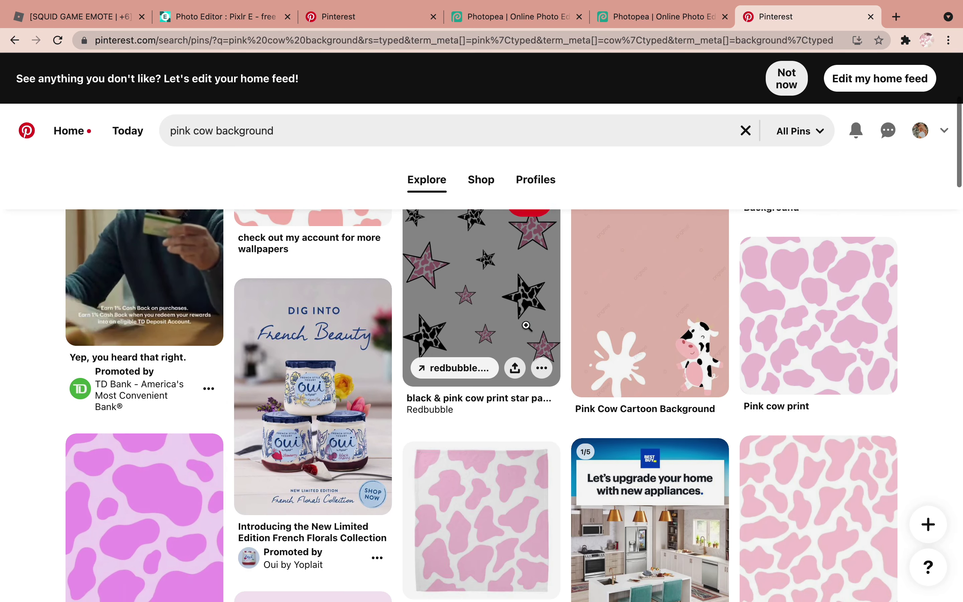
scroll(527, 326, down, 5)
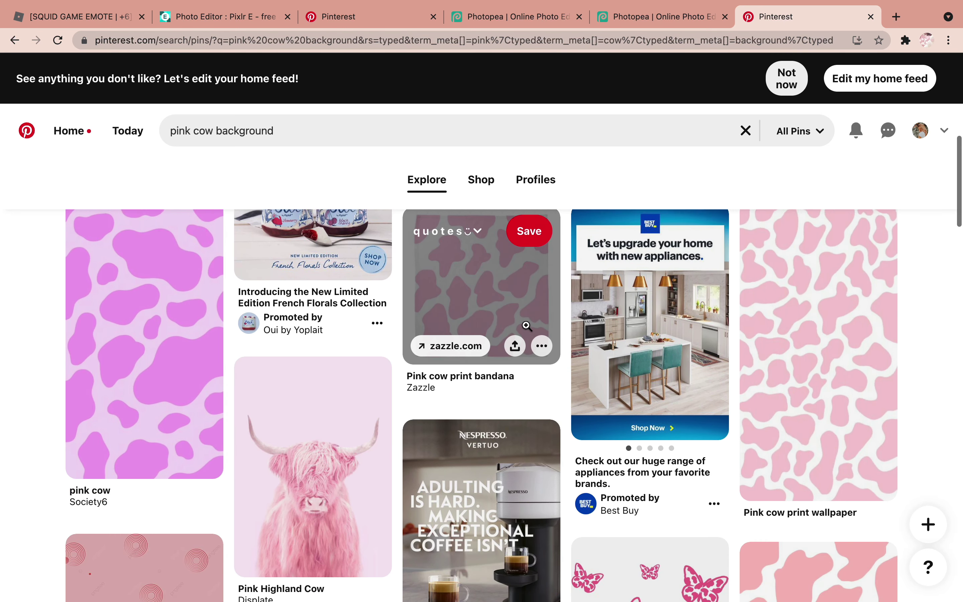
right_click(799, 302)
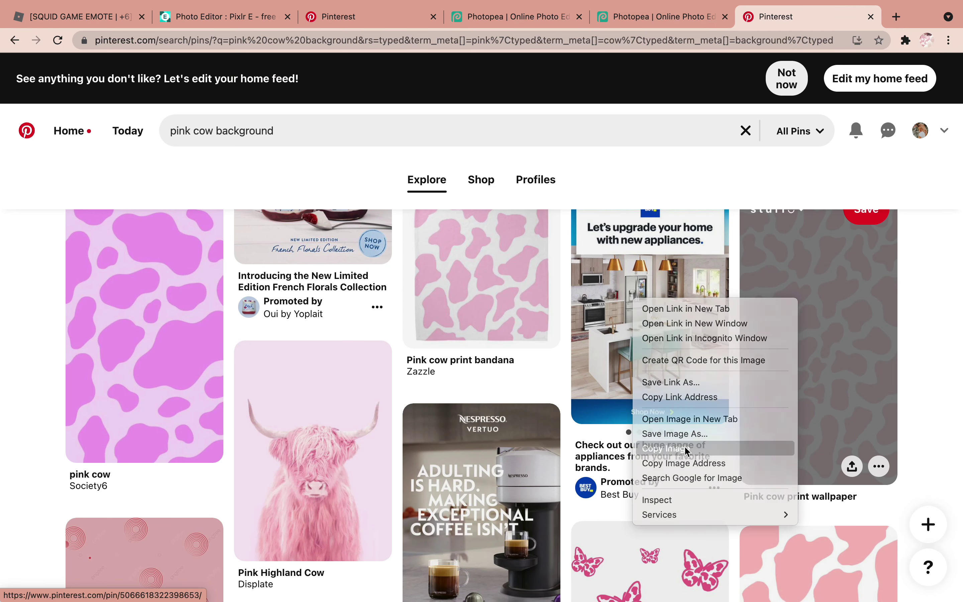
click(323, 432)
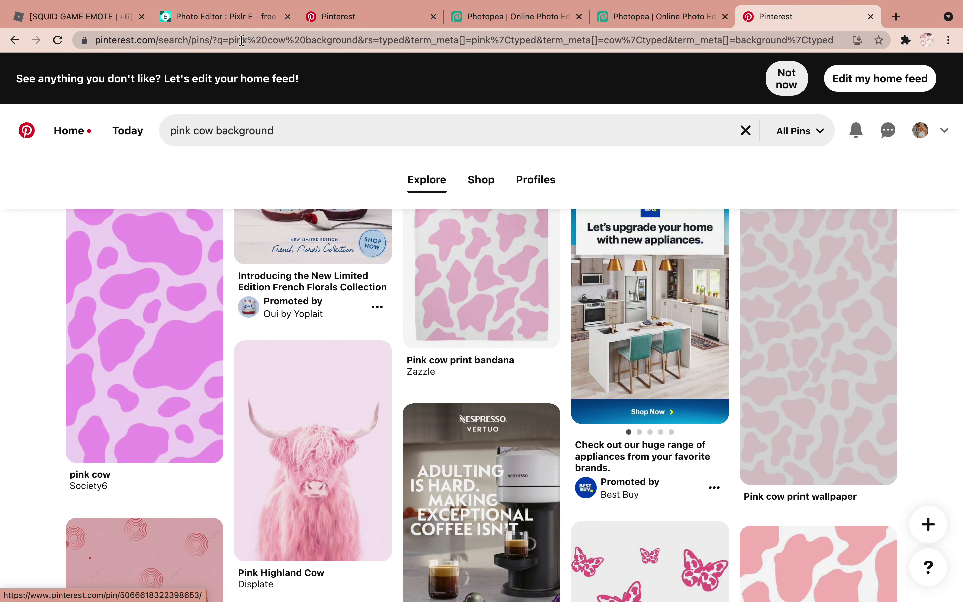
- Switch to Pixlr E, paste the cow print image and stretch it to about 1939 x 1978 pixels so it covers the whole canvas
click(231, 18)
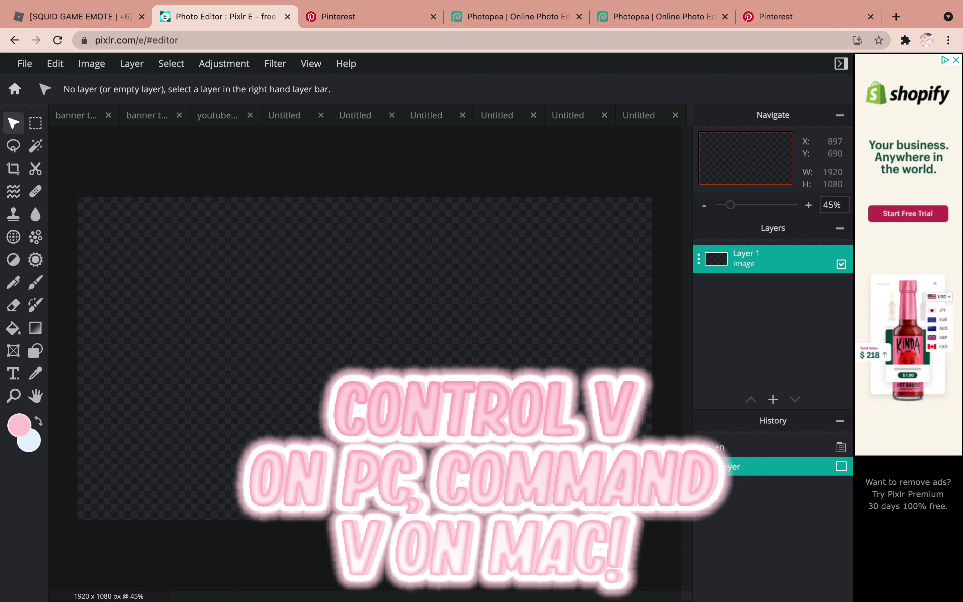
key(super+v)
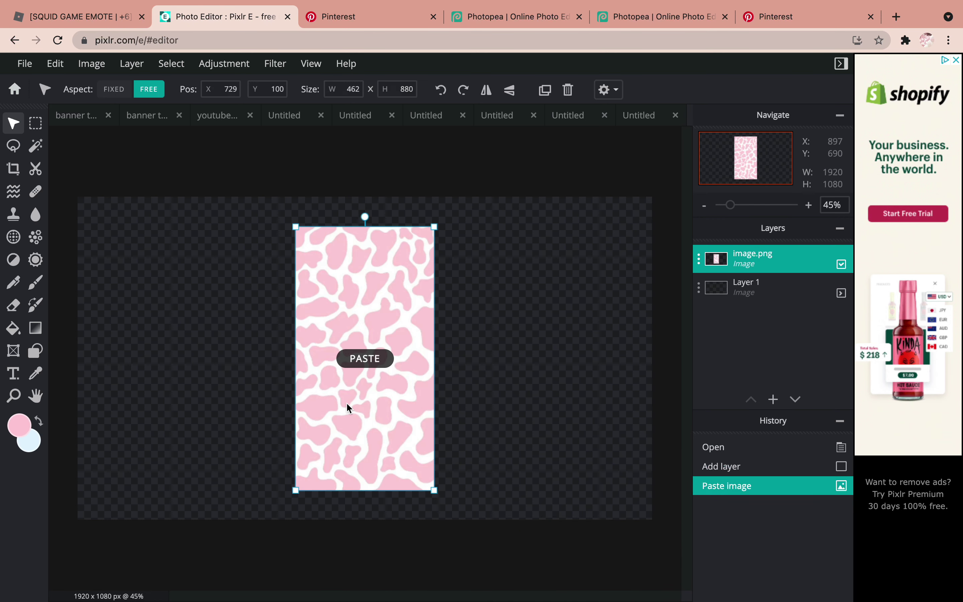
drag(407, 439, 537, 534)
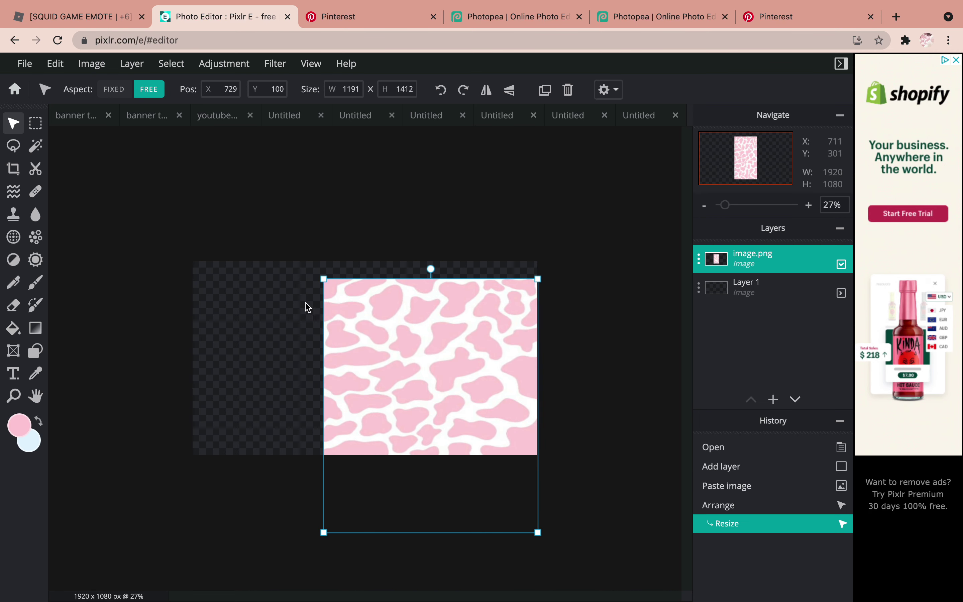
drag(322, 279, 188, 176)
drag(338, 370, 346, 369)
- Apply the Blur filter to the cow print layer with an amount of 27
click(273, 65)
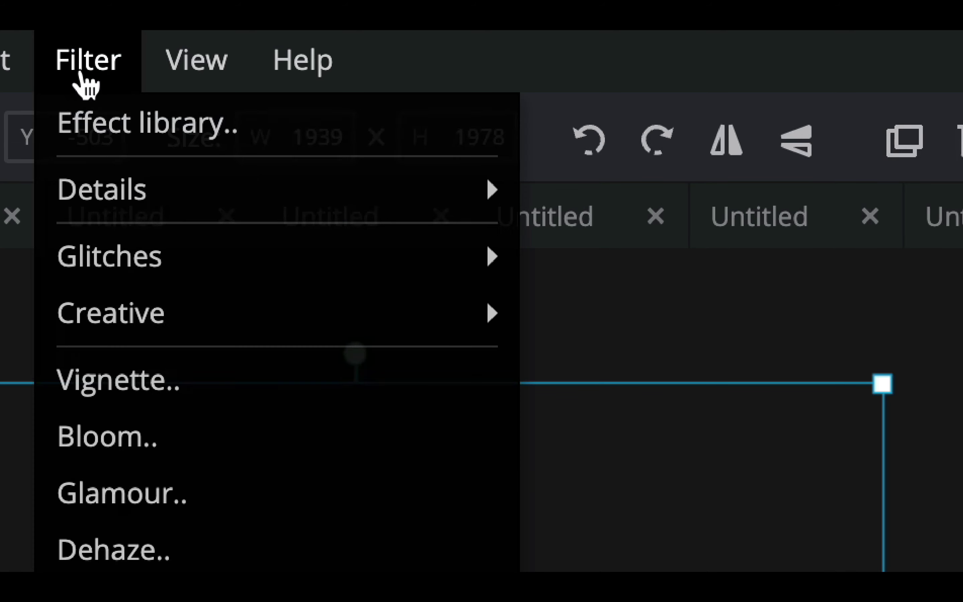
mouse_move(295, 105)
click(546, 287)
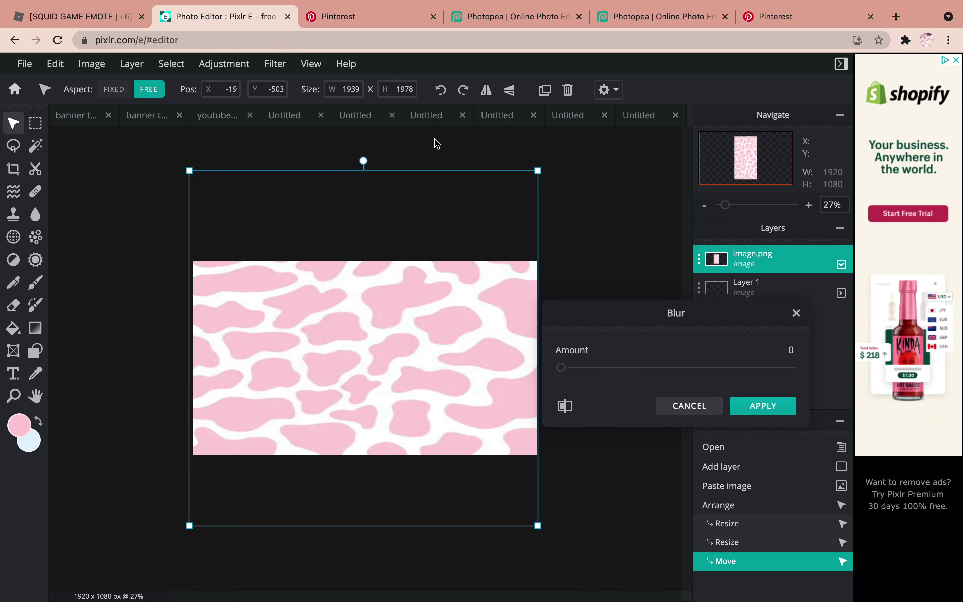
drag(565, 370, 626, 371)
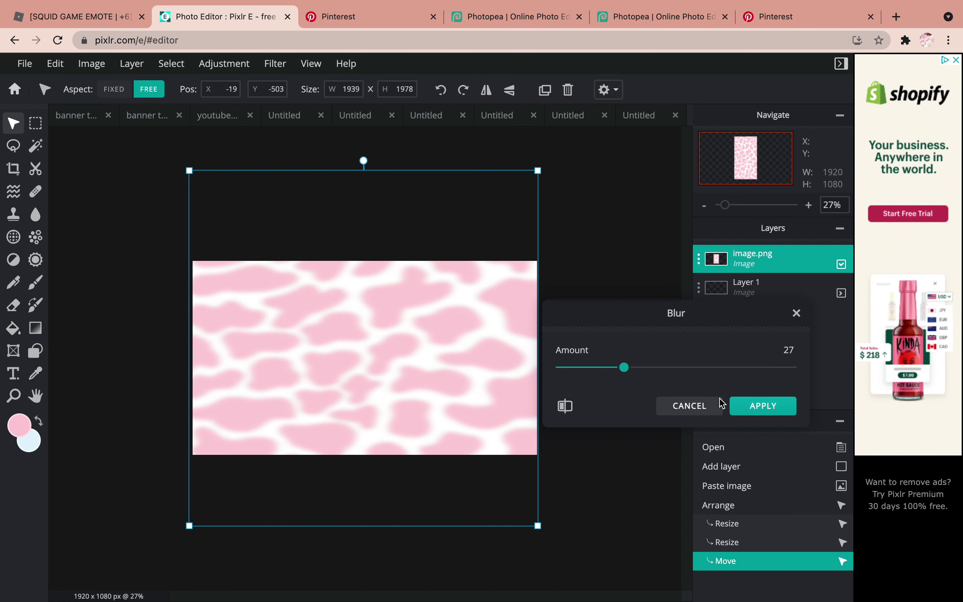
click(758, 404)
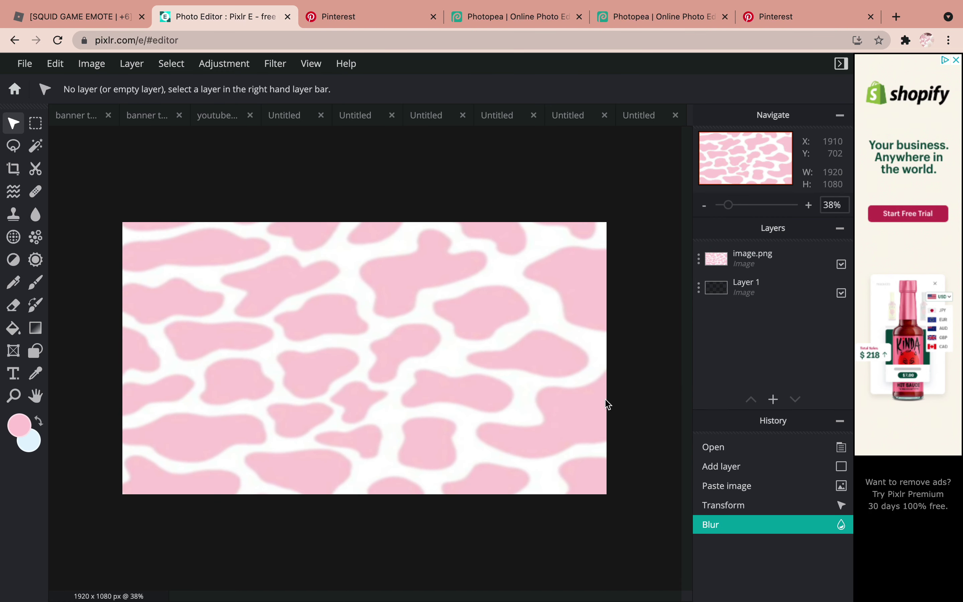
- Lock the blurred cow print image layer
click(385, 366)
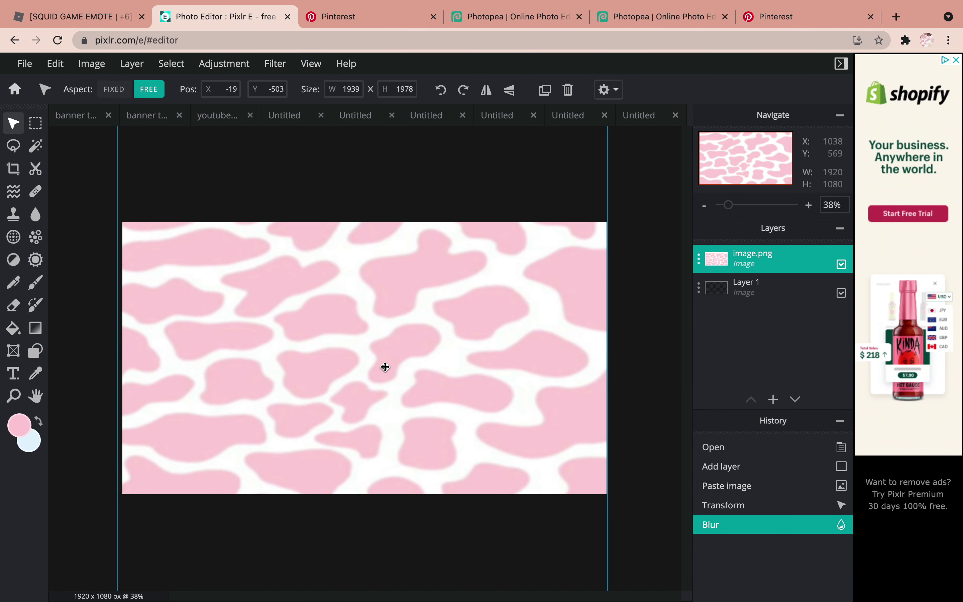
click(699, 259)
click(673, 386)
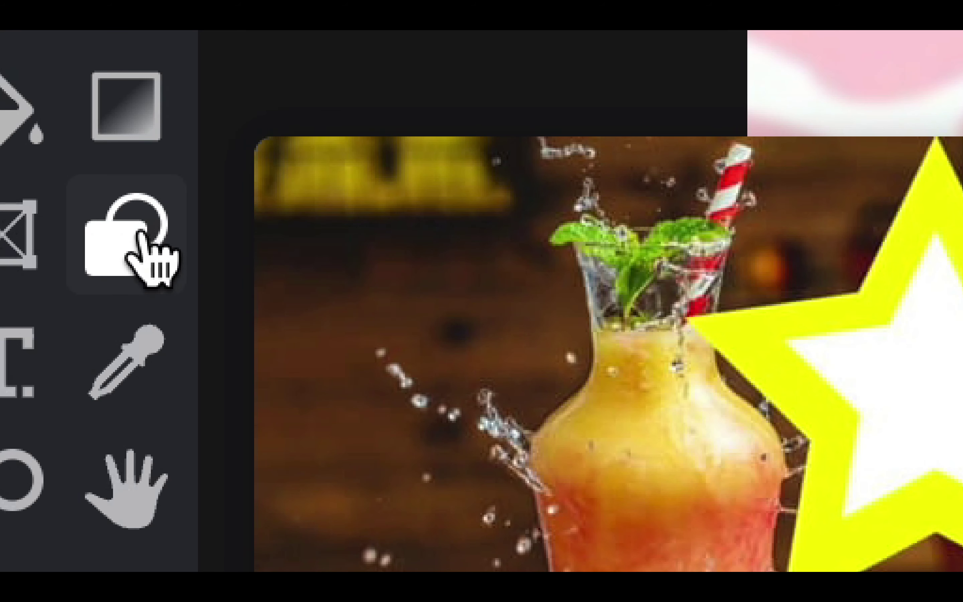
- Draw a tall white (#FFFFFF) rounded rectangle on the right part of the canvas and shift it slightly towards the right edge
click(119, 245)
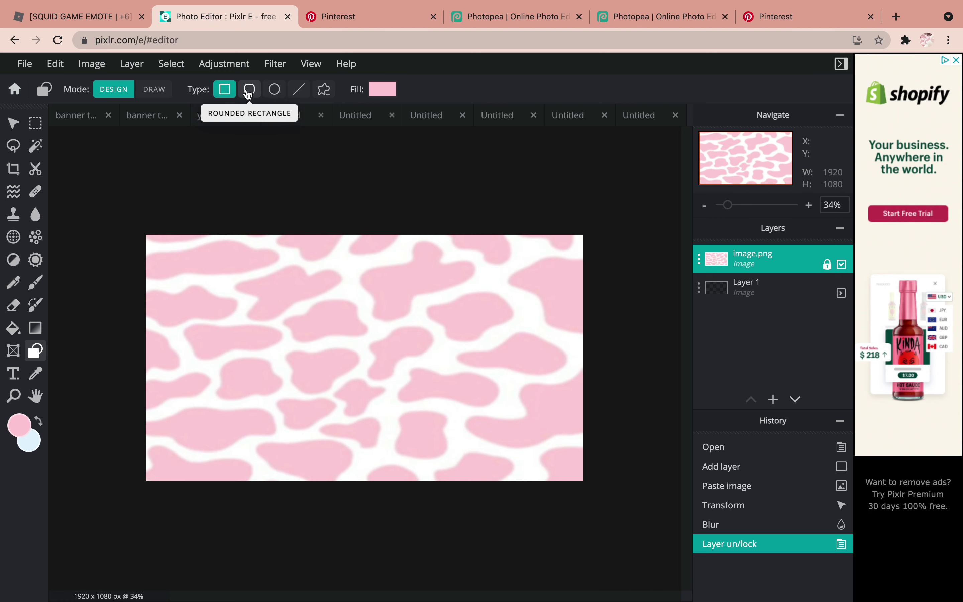
click(248, 93)
click(383, 88)
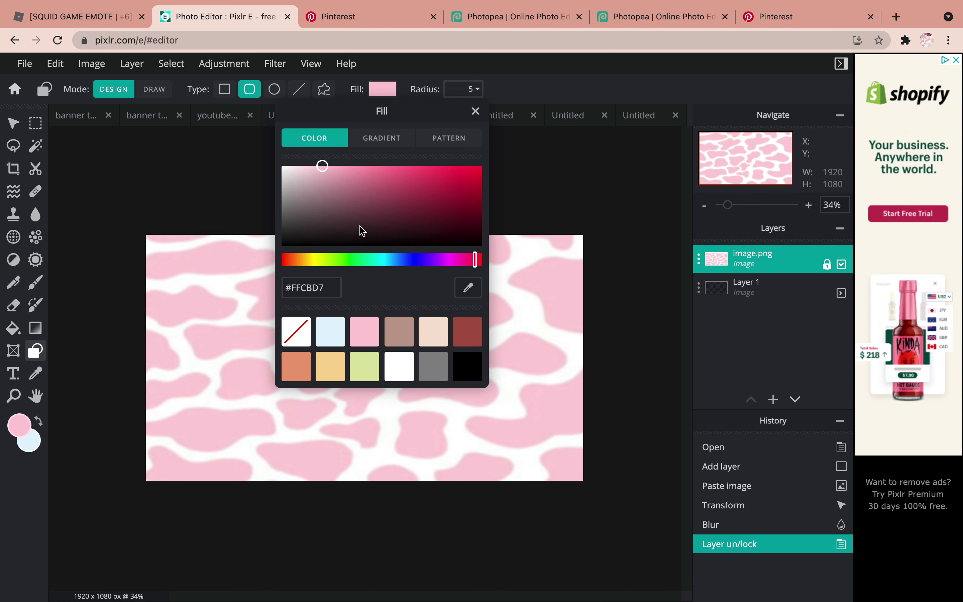
drag(360, 230, 243, 160)
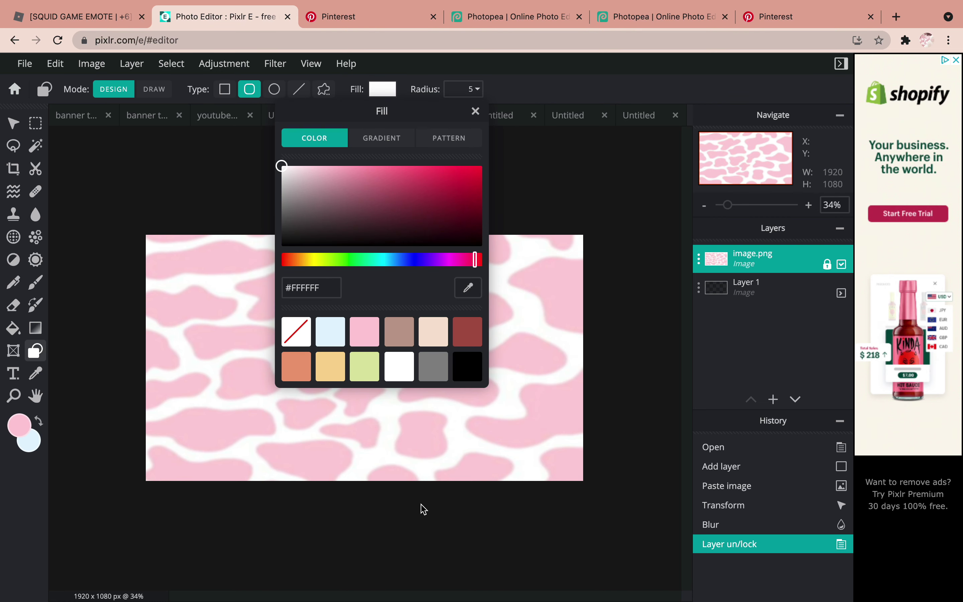
click(430, 464)
drag(419, 274, 559, 466)
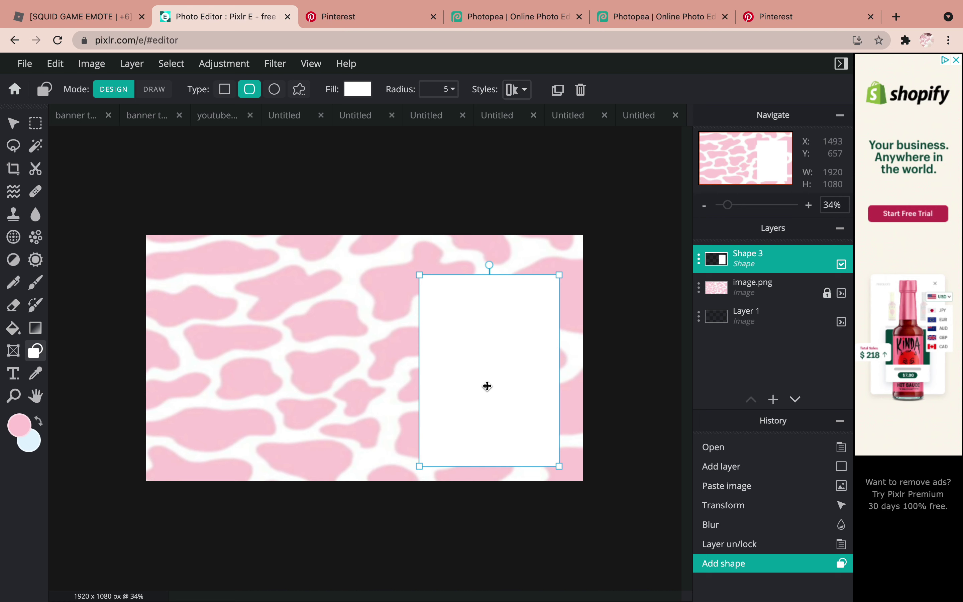
drag(495, 400, 513, 398)
click(537, 518)
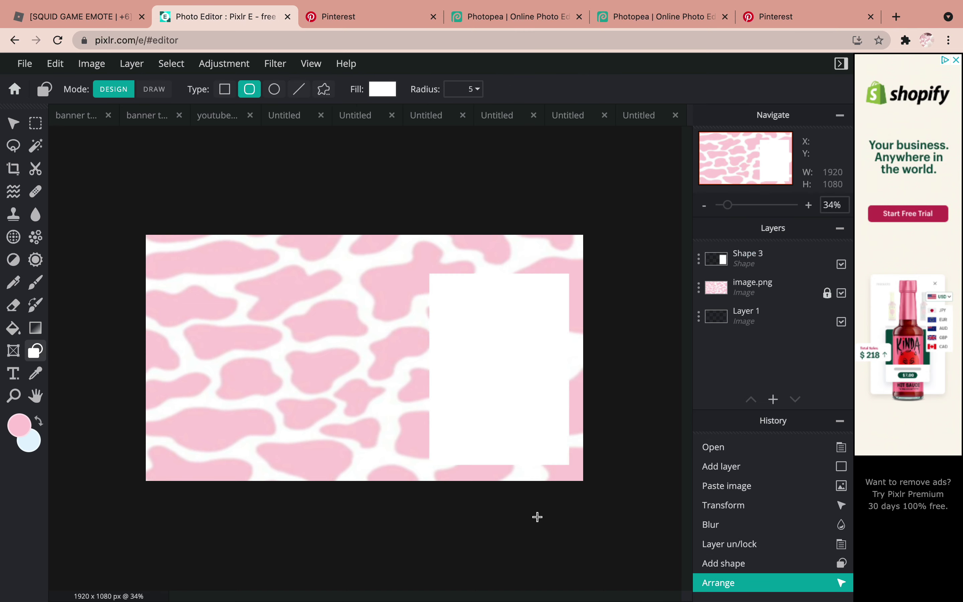
- Add a pink #FFC8D4 outline with size 17 to the white rectangle
click(501, 362)
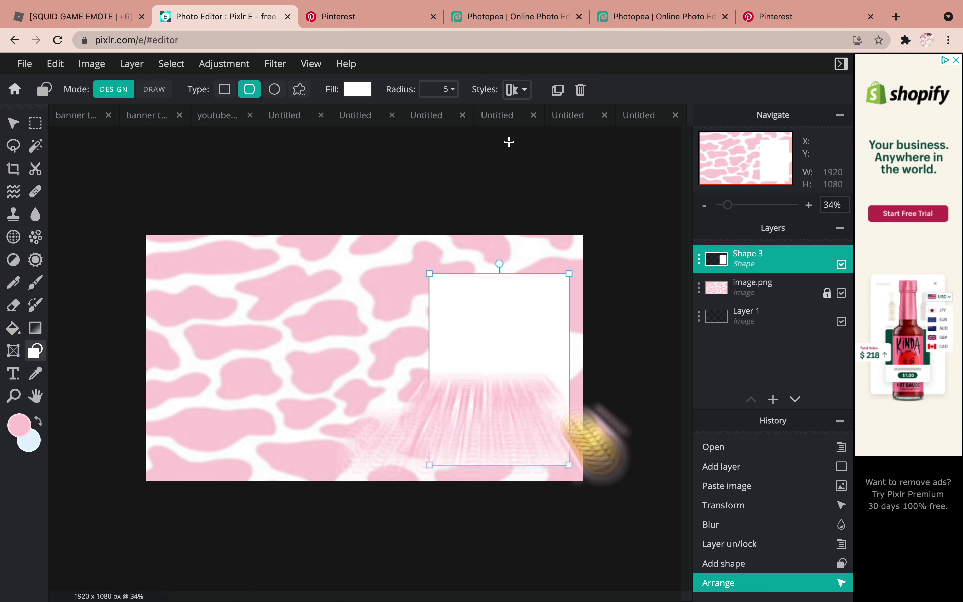
click(514, 90)
click(456, 142)
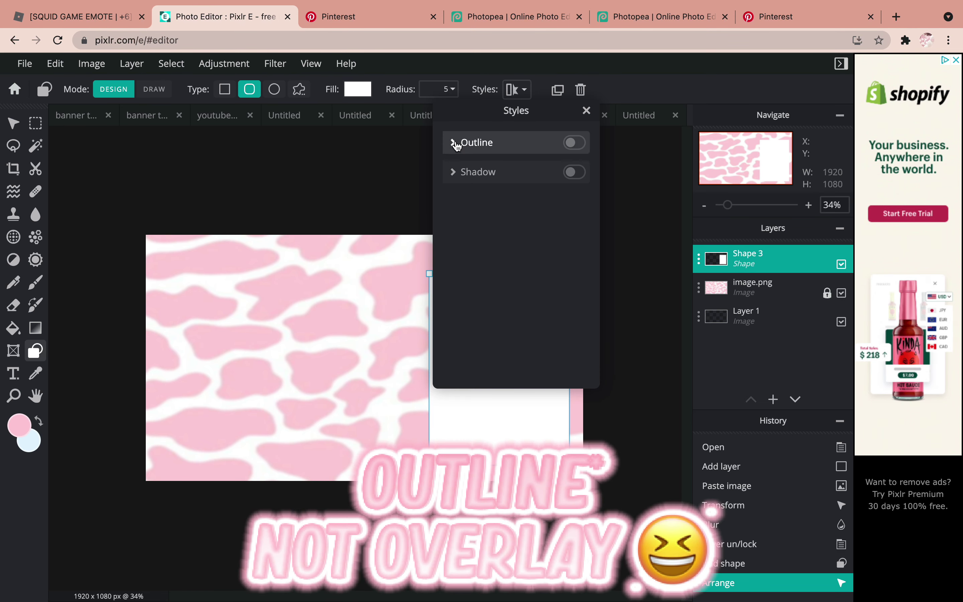
click(578, 176)
click(302, 274)
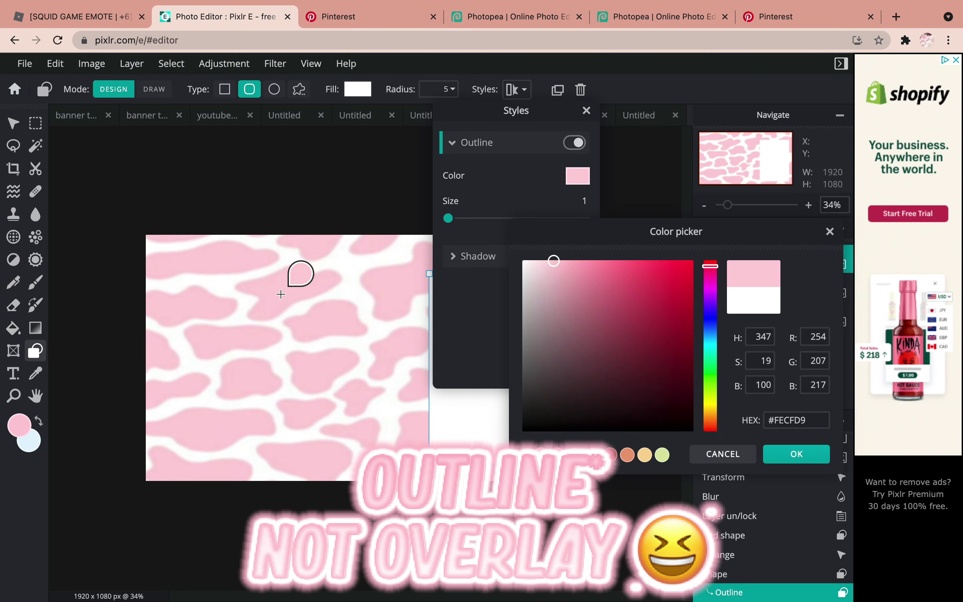
drag(576, 259, 559, 238)
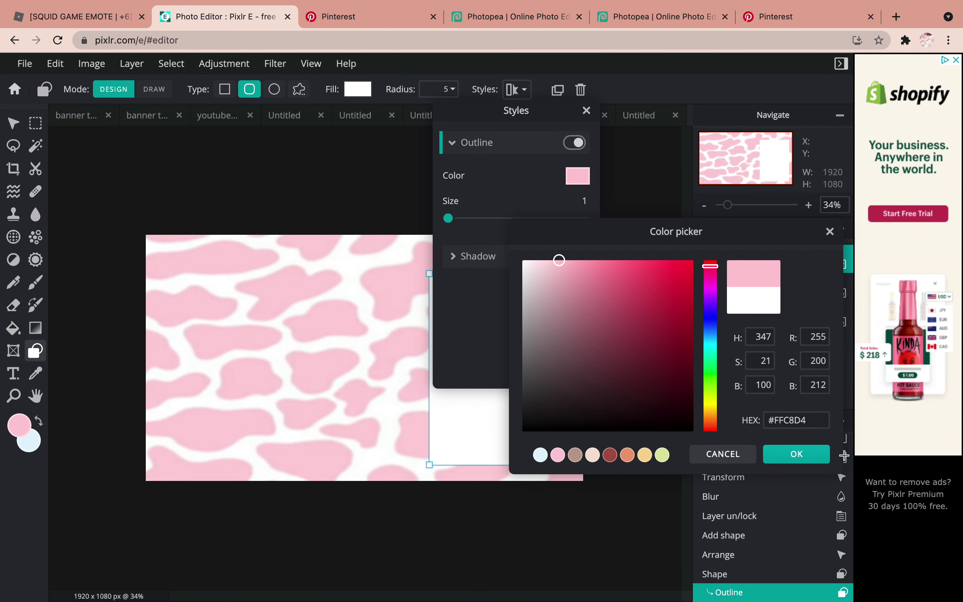
click(797, 455)
drag(453, 224, 473, 220)
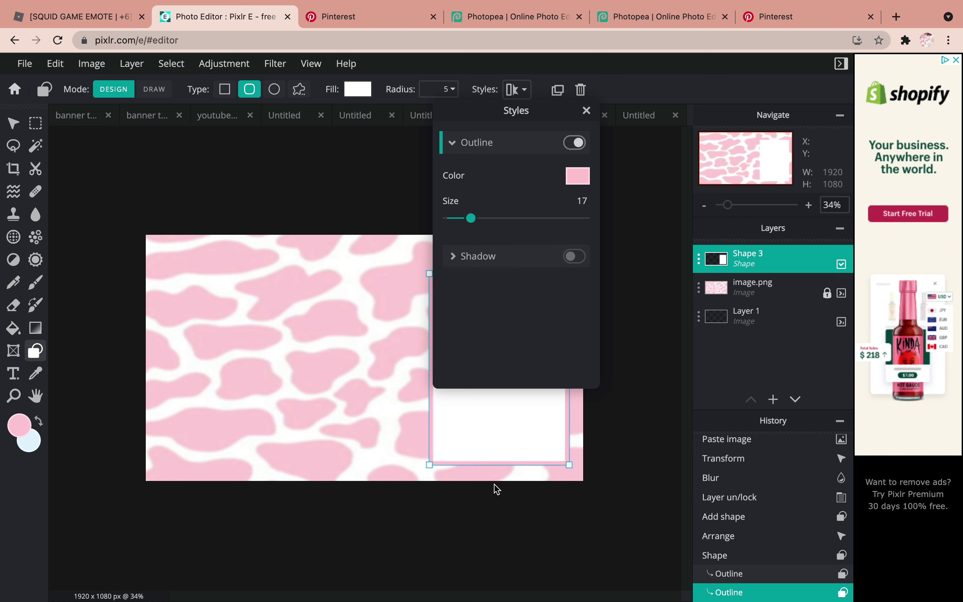
click(506, 555)
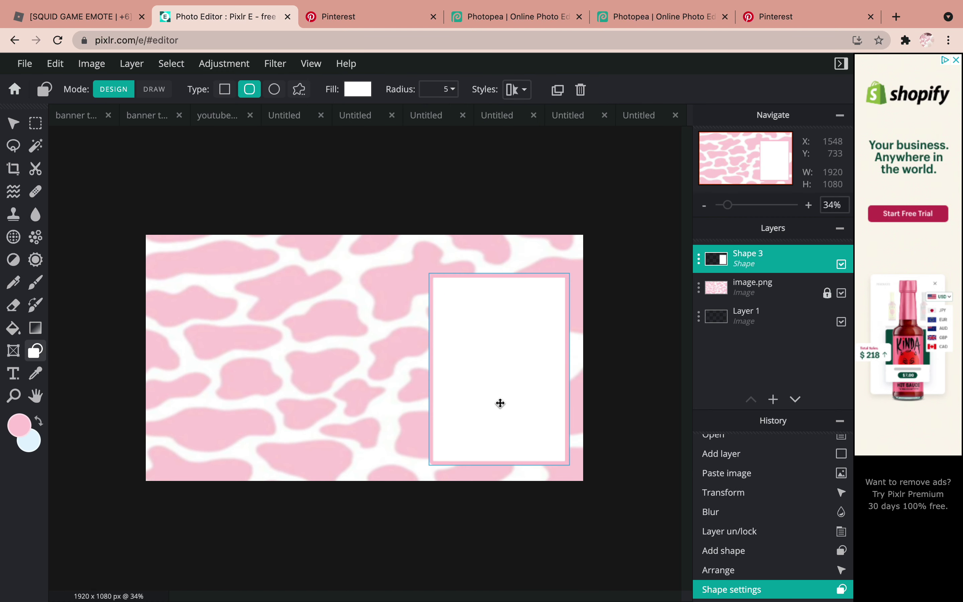
- Nudge the outlined white rectangle slightly closer to the canvas's right edge and lock its layer
drag(500, 404, 505, 404)
click(513, 521)
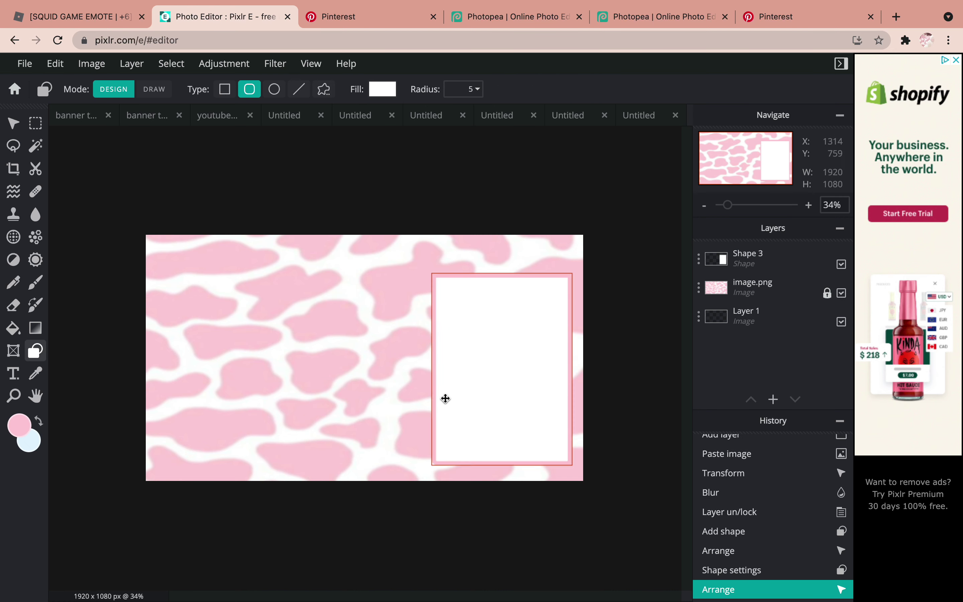
click(450, 395)
click(700, 260)
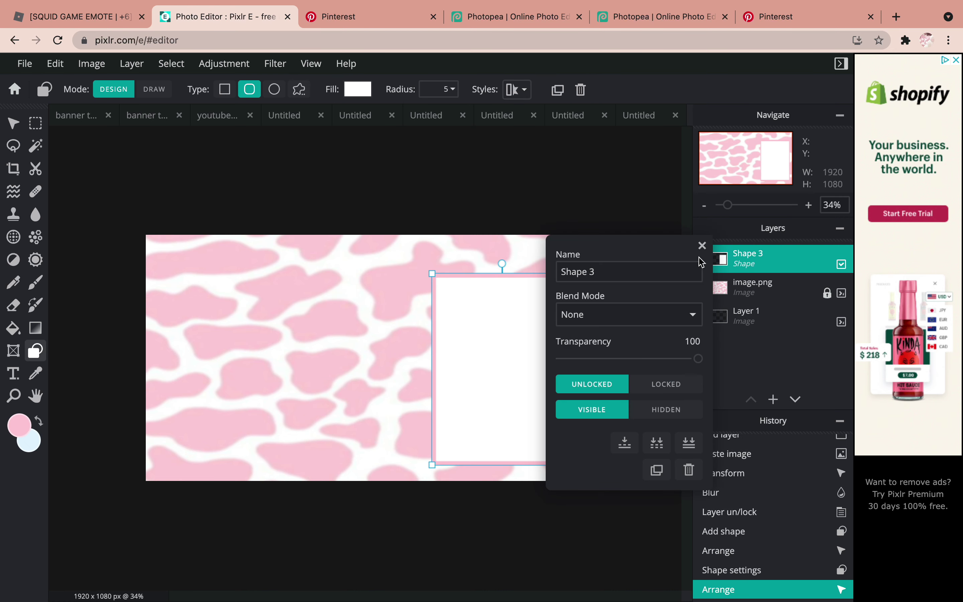
click(666, 383)
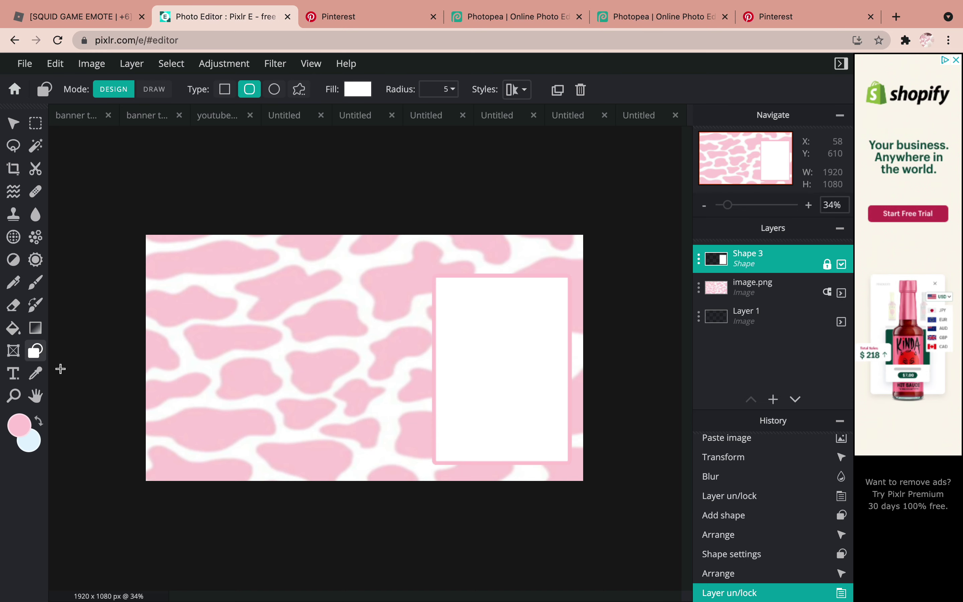
- Add a text layer on the canvas that reads "chat"
click(13, 374)
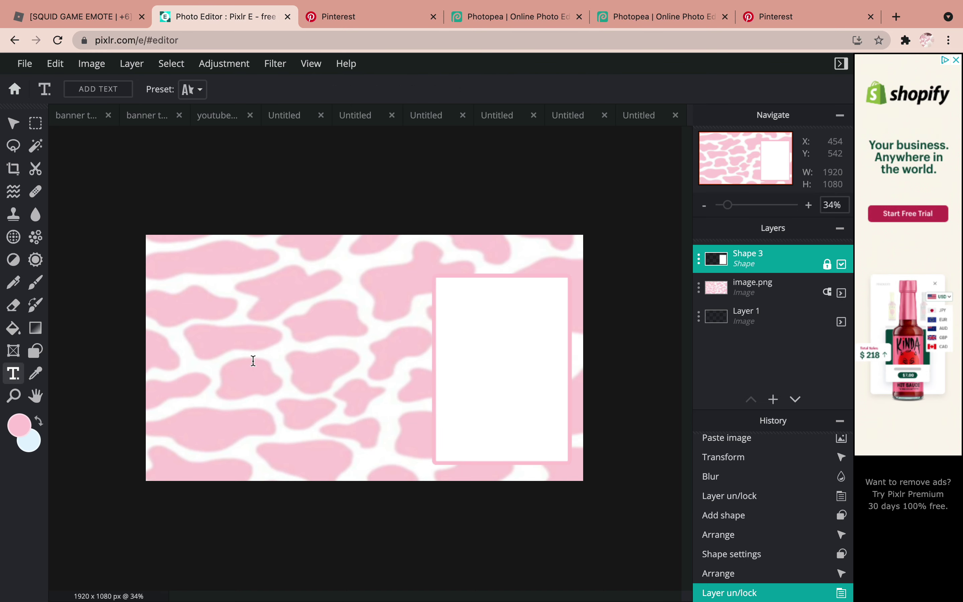
click(254, 361)
click(758, 387)
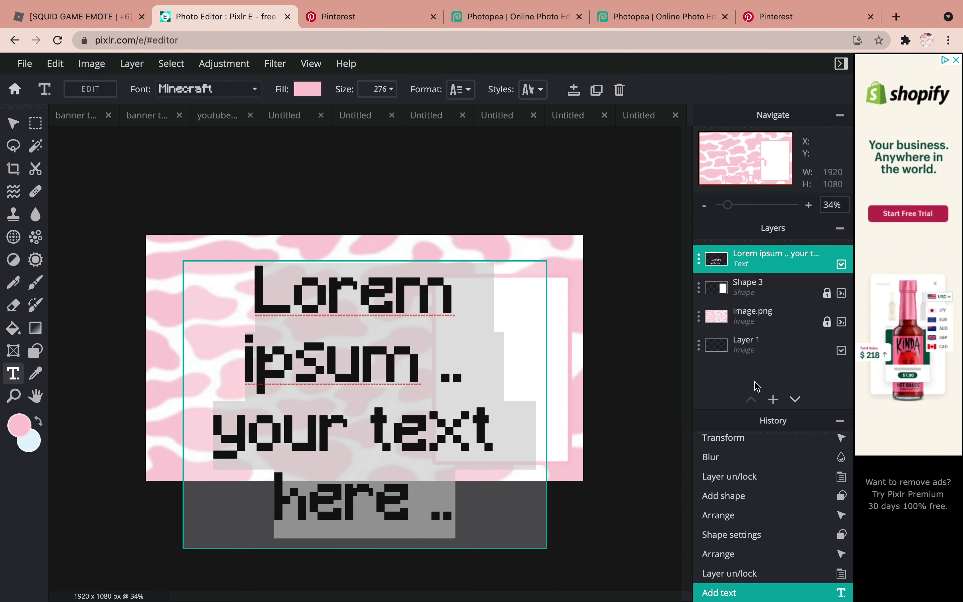
key(BackSpace)
text(chatr)
key(BackSpace)
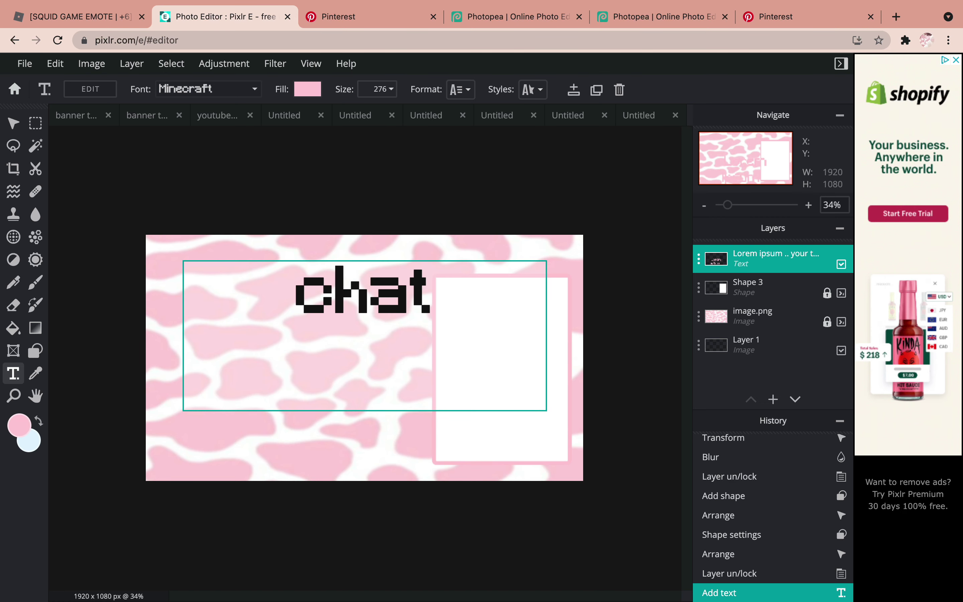
click(407, 189)
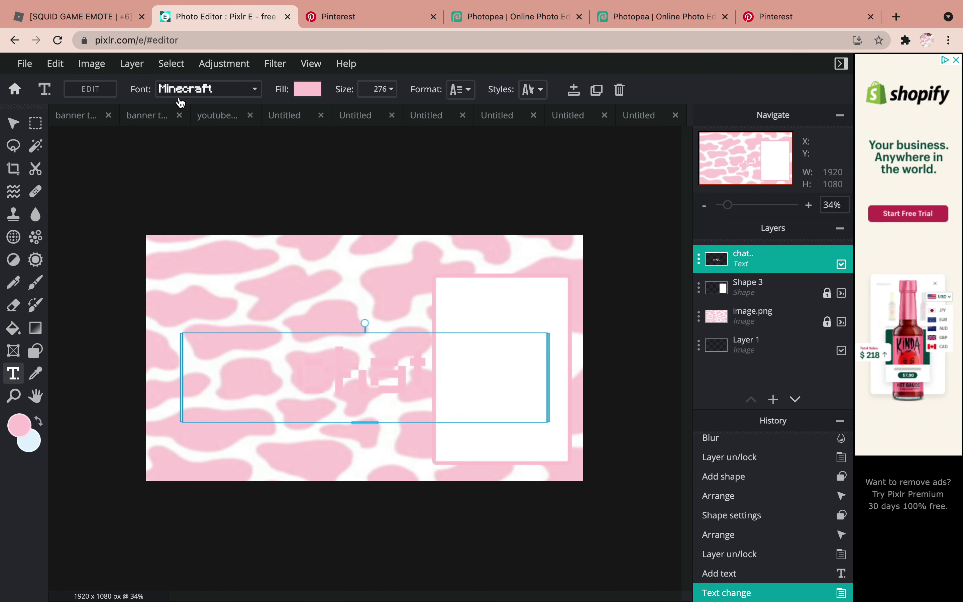
- Change the chat text's font to Winkle-regular and move the text over the white rectangle's top edge
click(181, 90)
click(209, 189)
scroll(231, 244, up, 3)
scroll(231, 244, up, 5)
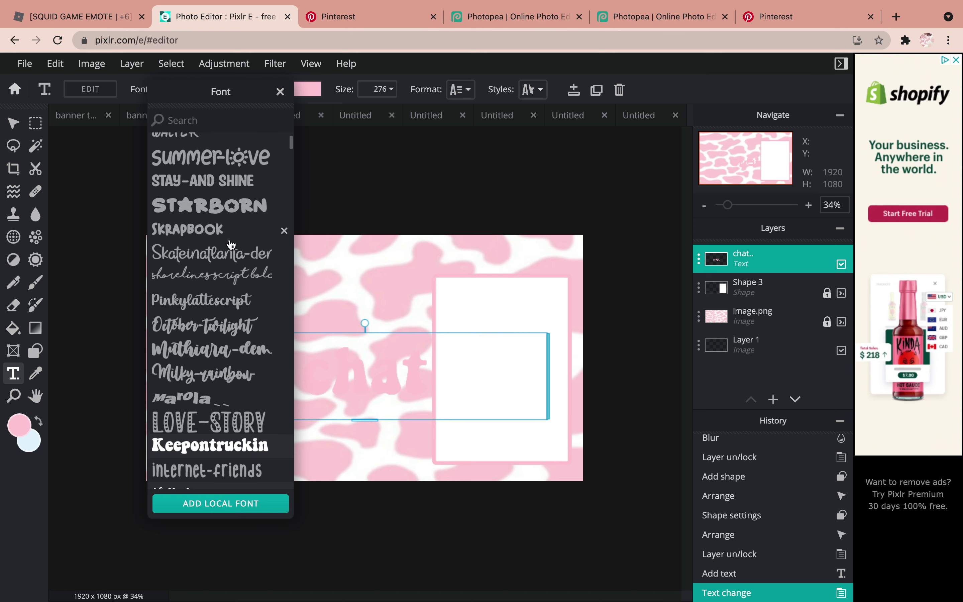
scroll(231, 279, up, 2)
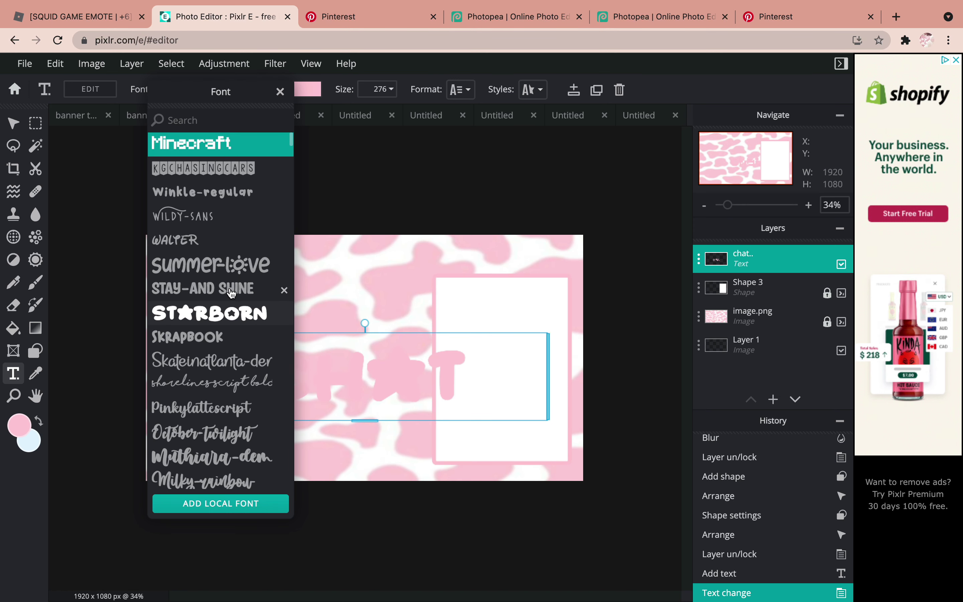
click(222, 192)
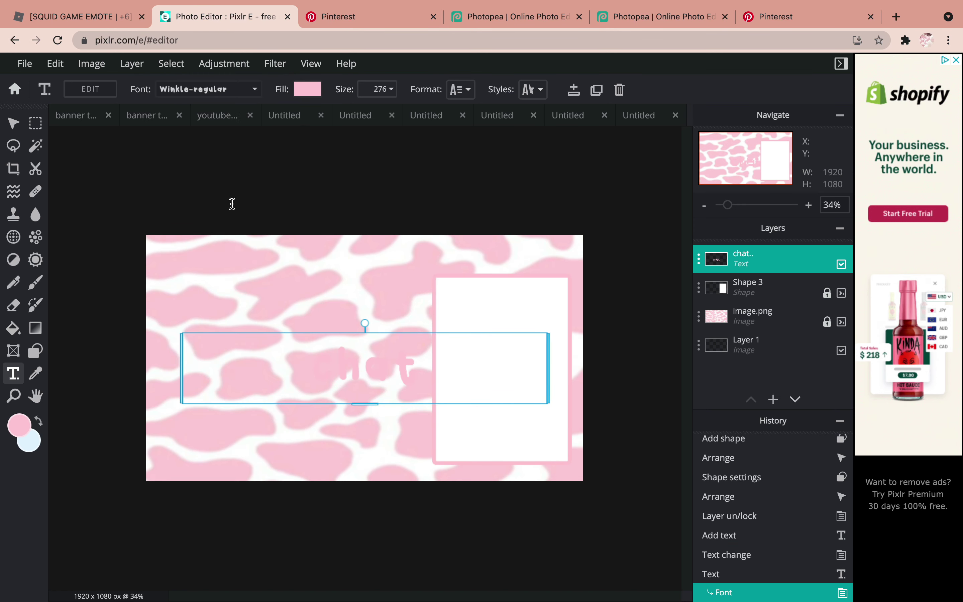
drag(384, 388, 519, 287)
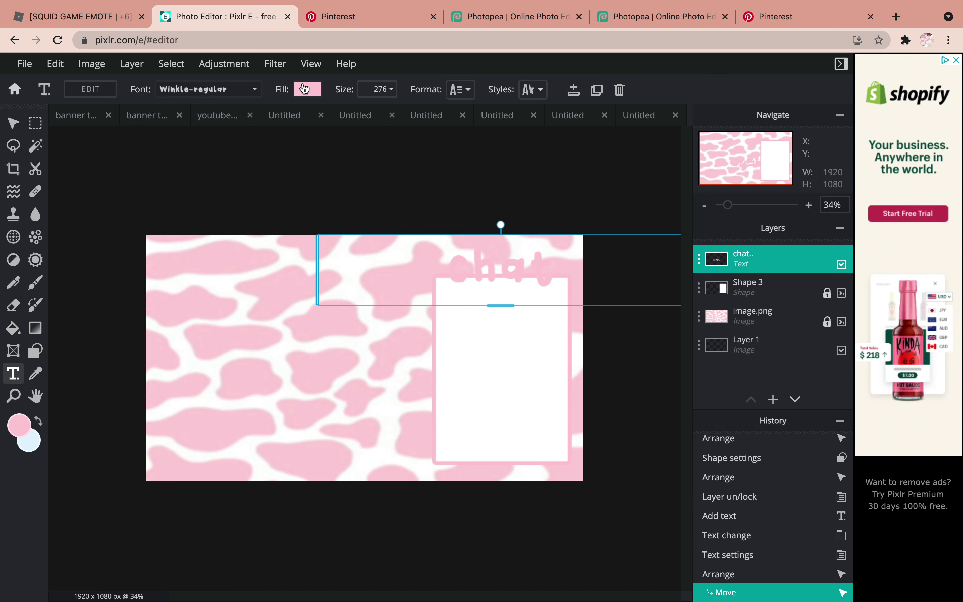
- Give the chat text a linear gradient fill and set its starting stop to pink #FFBDCB
click(308, 90)
click(307, 138)
click(266, 307)
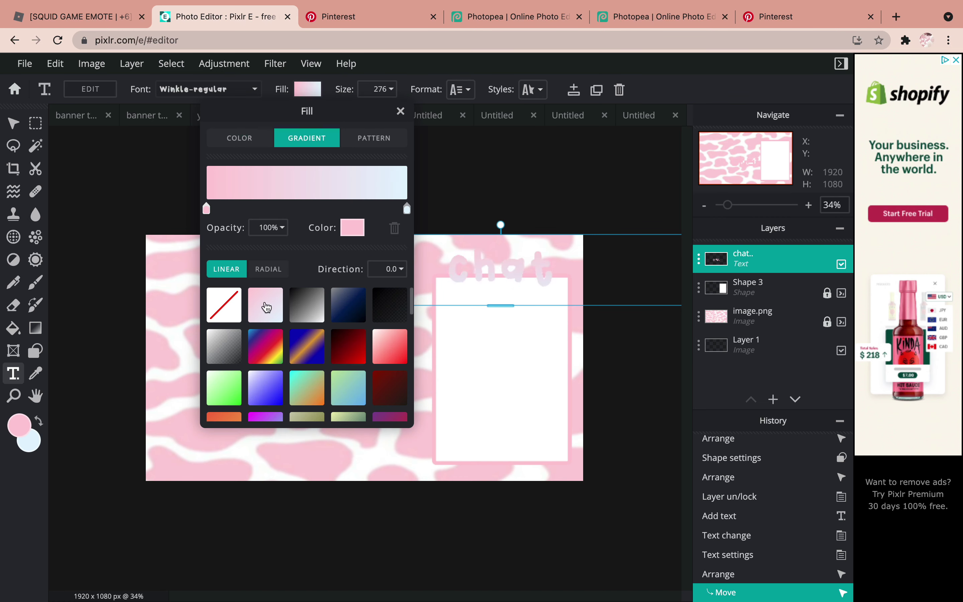
click(352, 228)
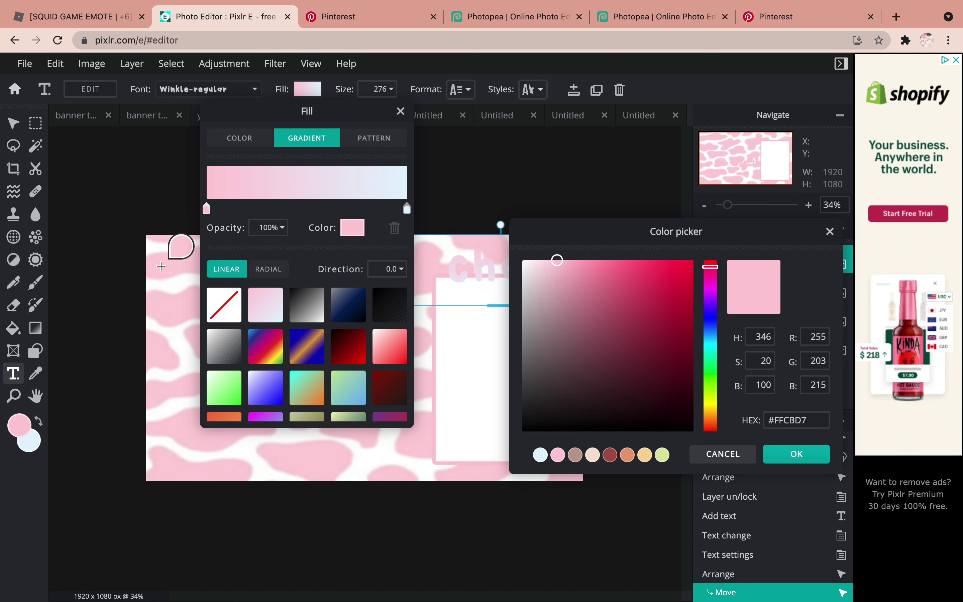
drag(562, 278, 567, 253)
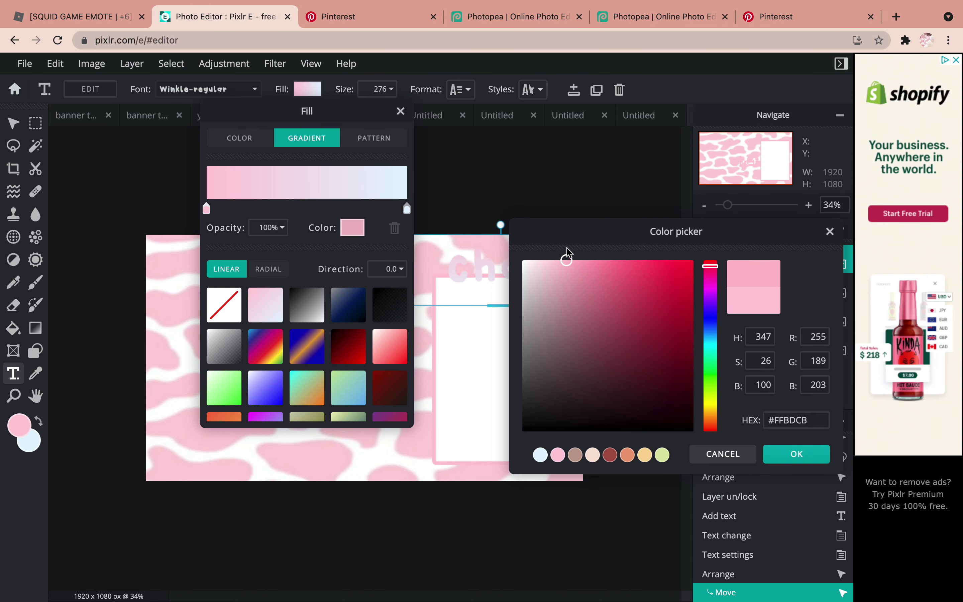
click(796, 454)
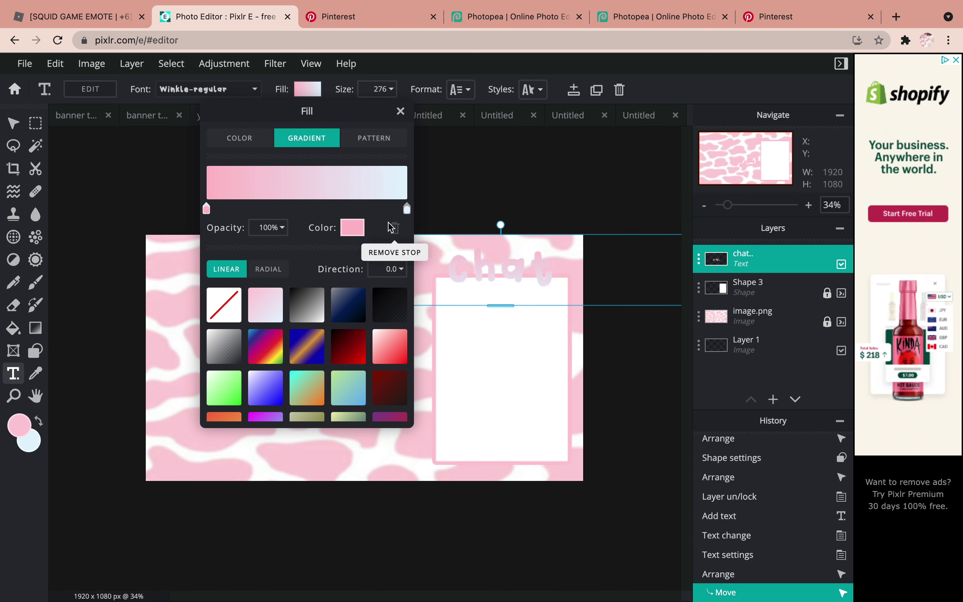
- Set the end stop of the chat text's gradient to white
click(407, 209)
click(355, 230)
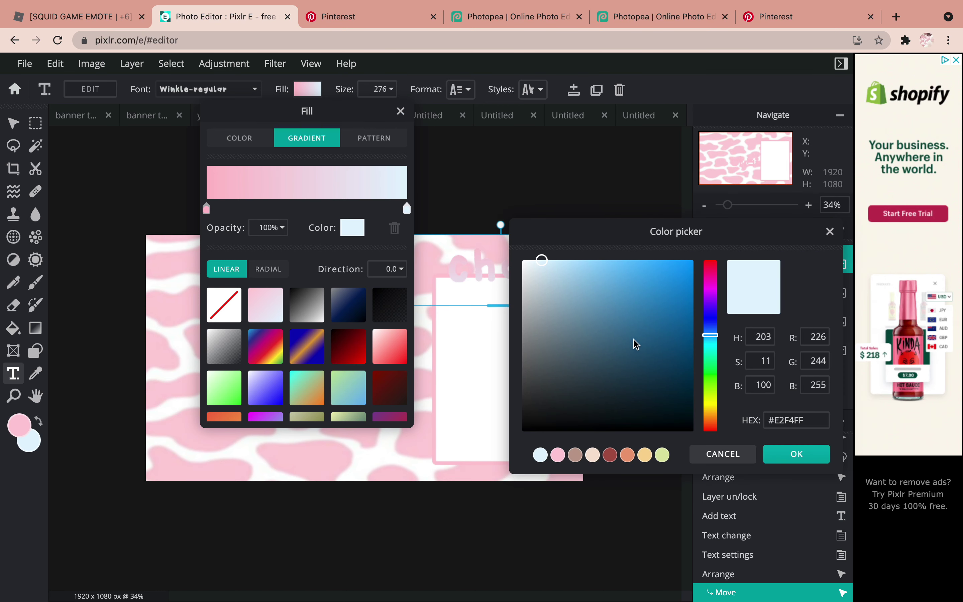
click(523, 261)
click(796, 454)
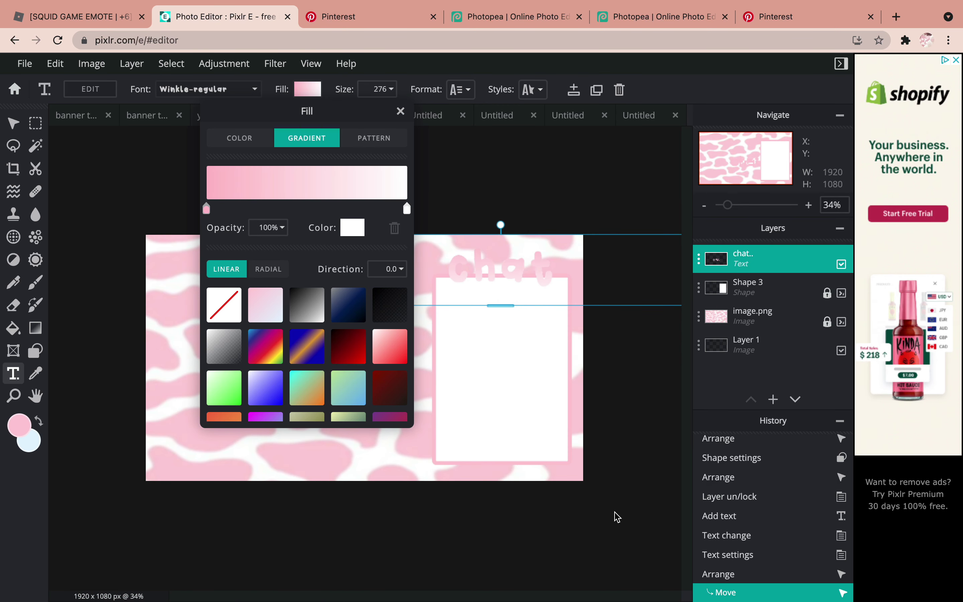
click(617, 517)
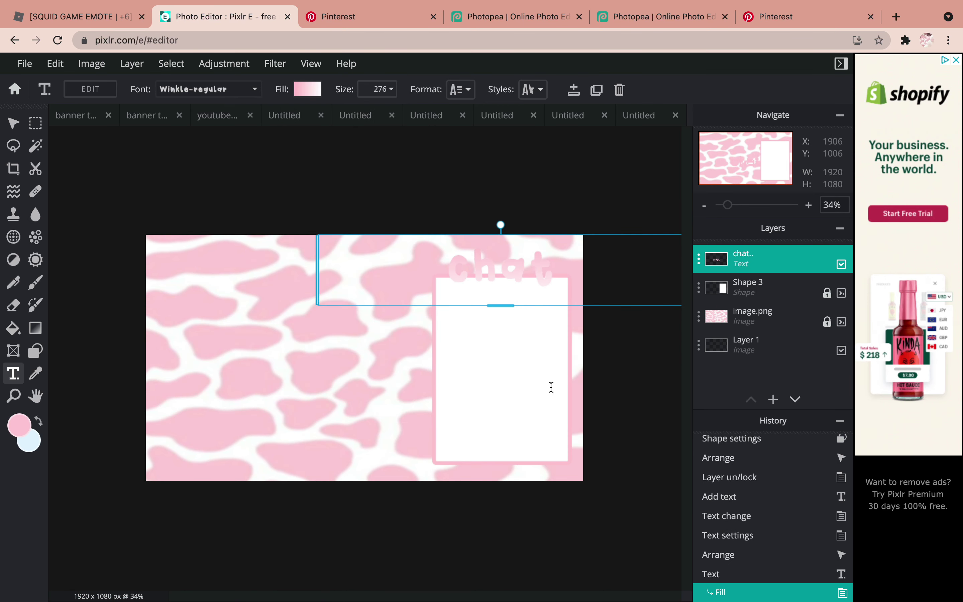
- Rasterize the chat text layer
click(543, 285)
click(135, 65)
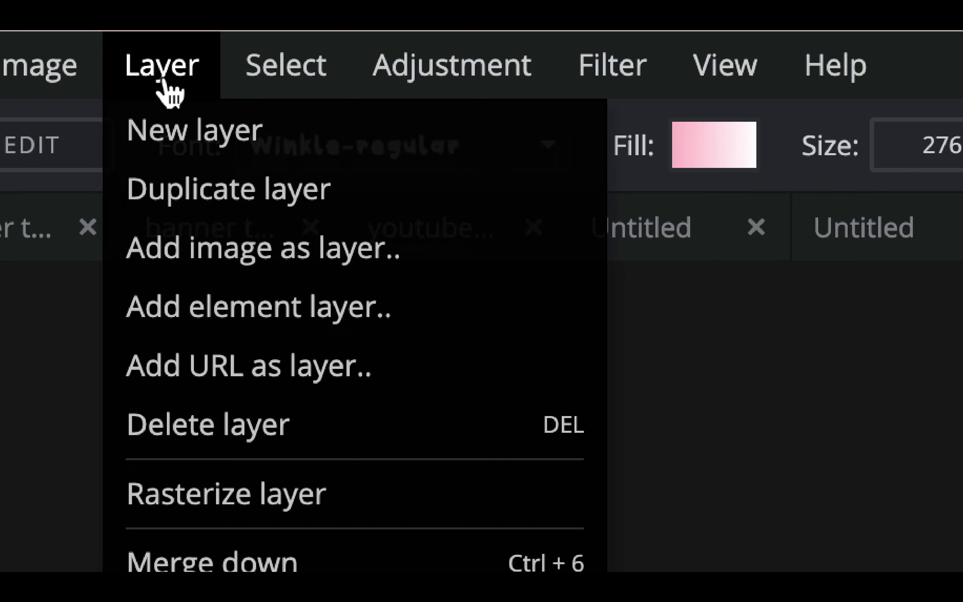
click(152, 205)
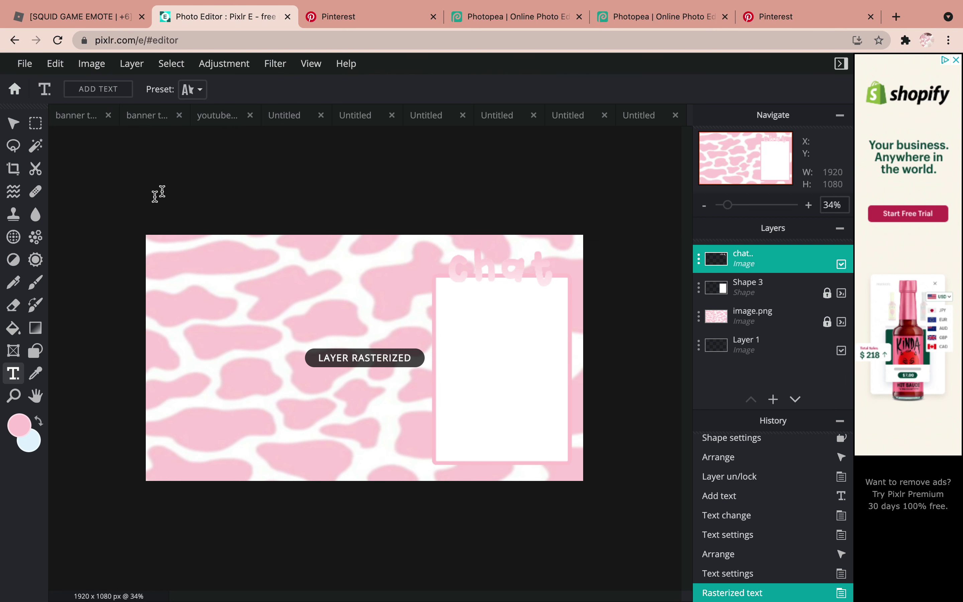
- Apply an Inner glow to the chat layer in #FF1849 with size 17 px, feather 100% and opacity 13%
click(275, 64)
click(319, 254)
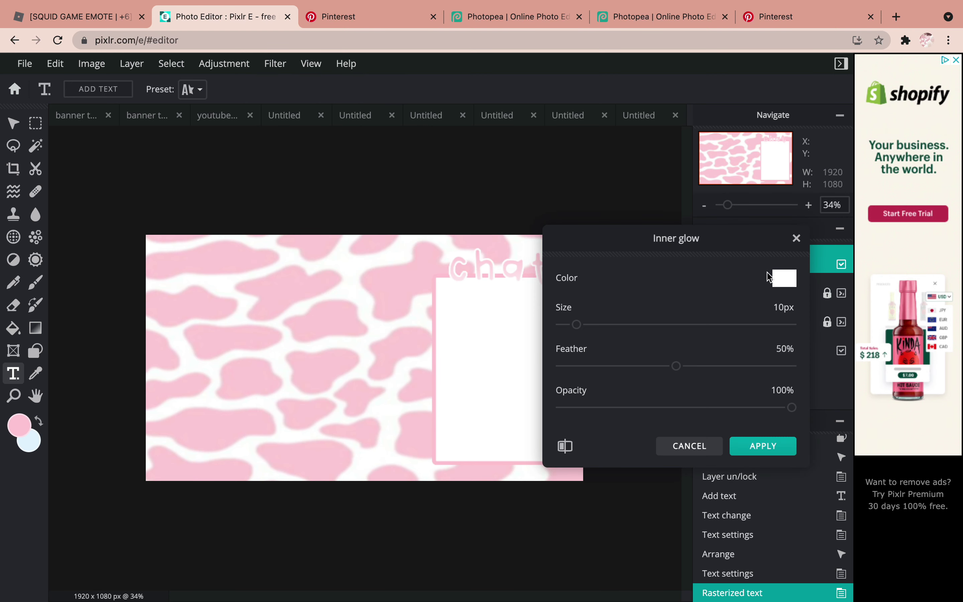
click(780, 278)
click(276, 281)
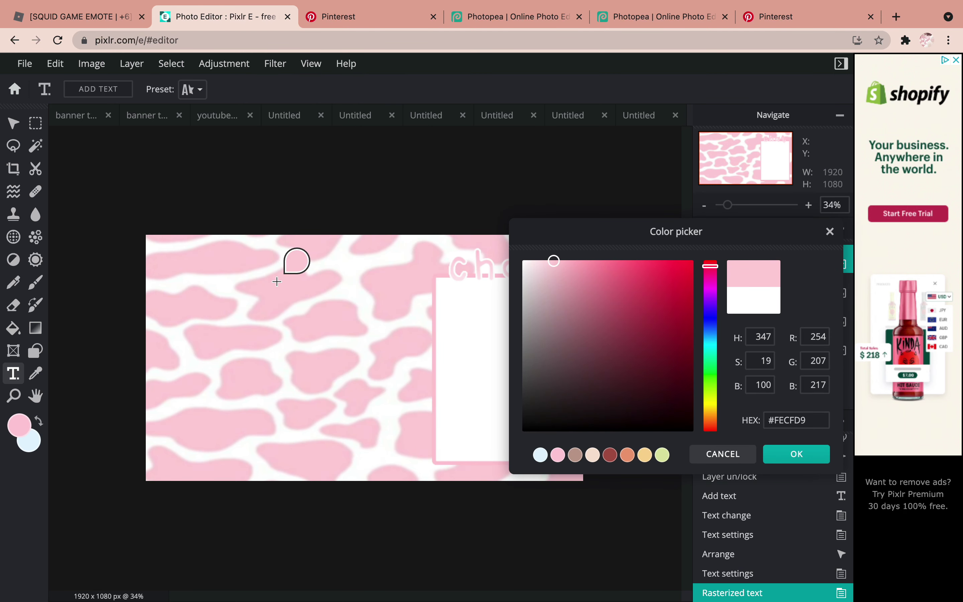
drag(626, 278, 678, 203)
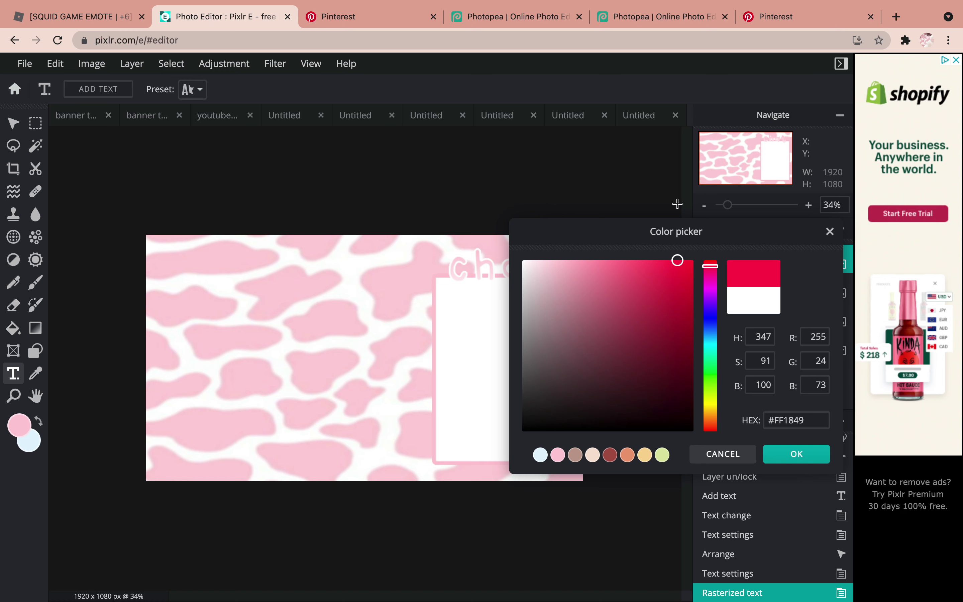
click(818, 451)
drag(676, 366, 928, 365)
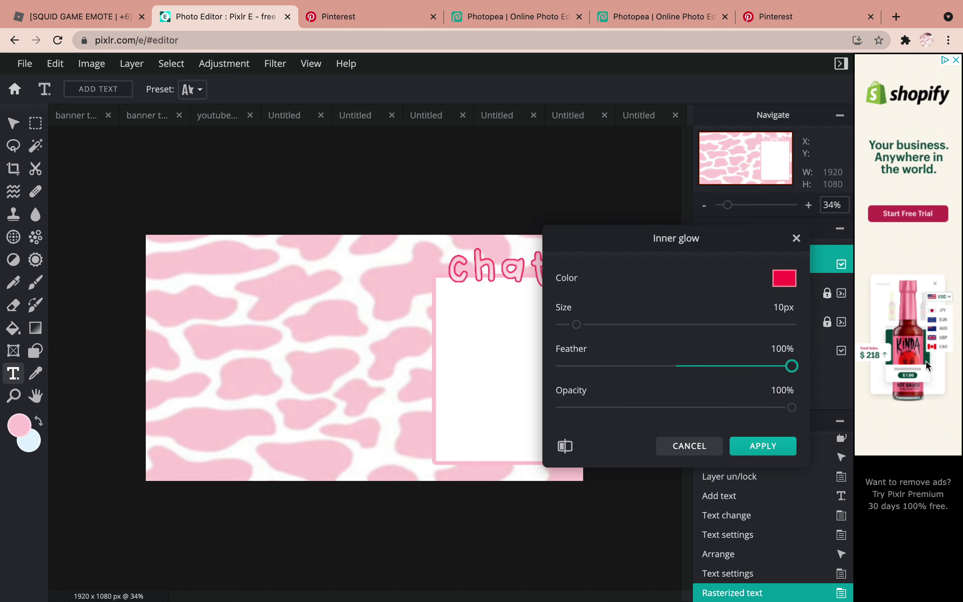
drag(577, 325, 588, 325)
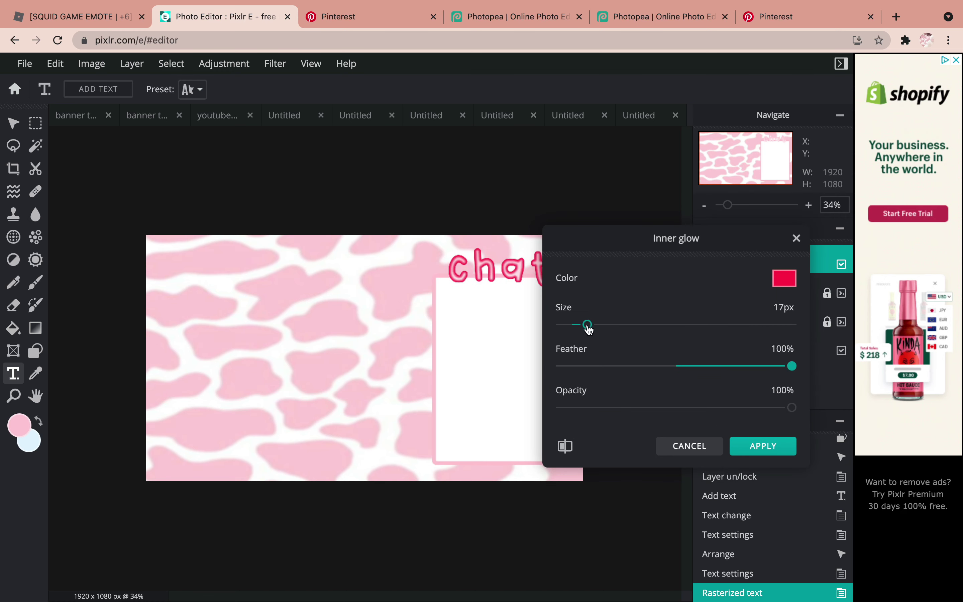
drag(790, 412, 601, 412)
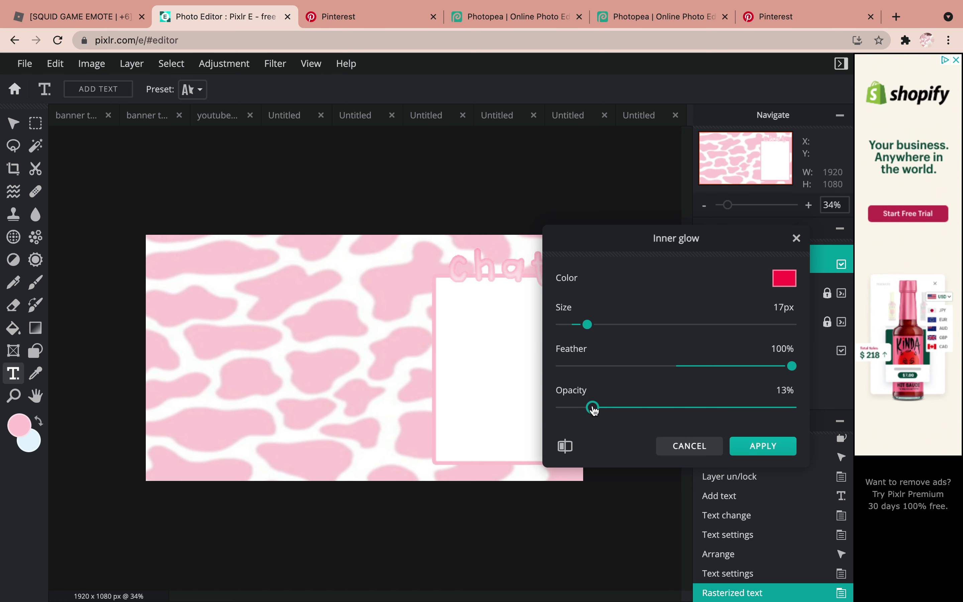
click(762, 451)
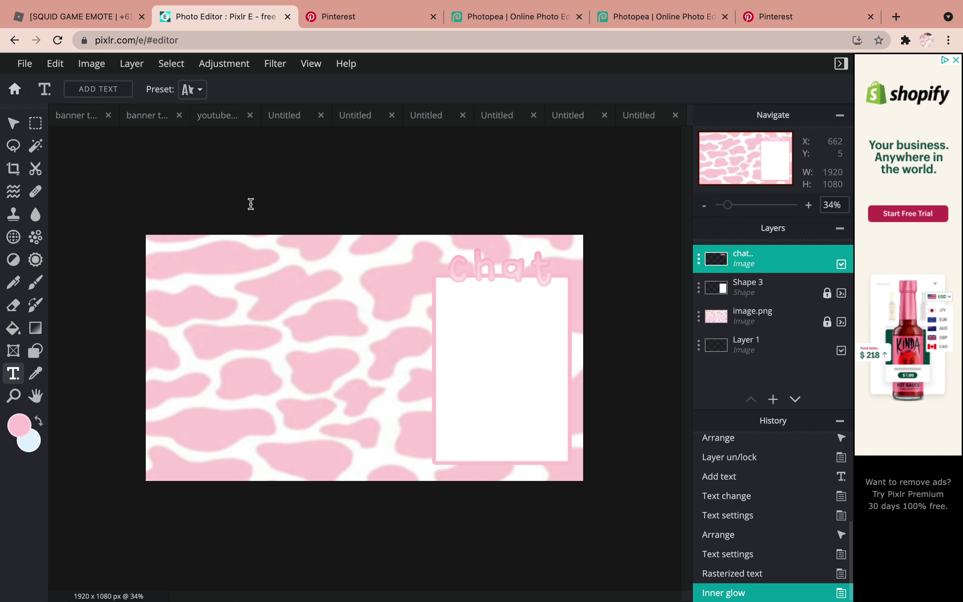
- Add a white outline to the chat title layer
click(277, 71)
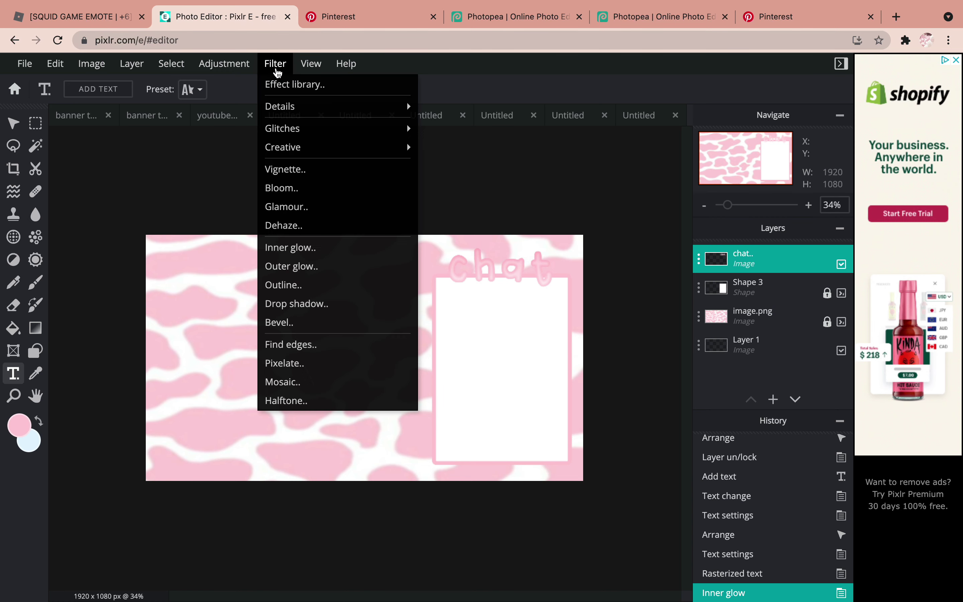
click(292, 293)
click(786, 290)
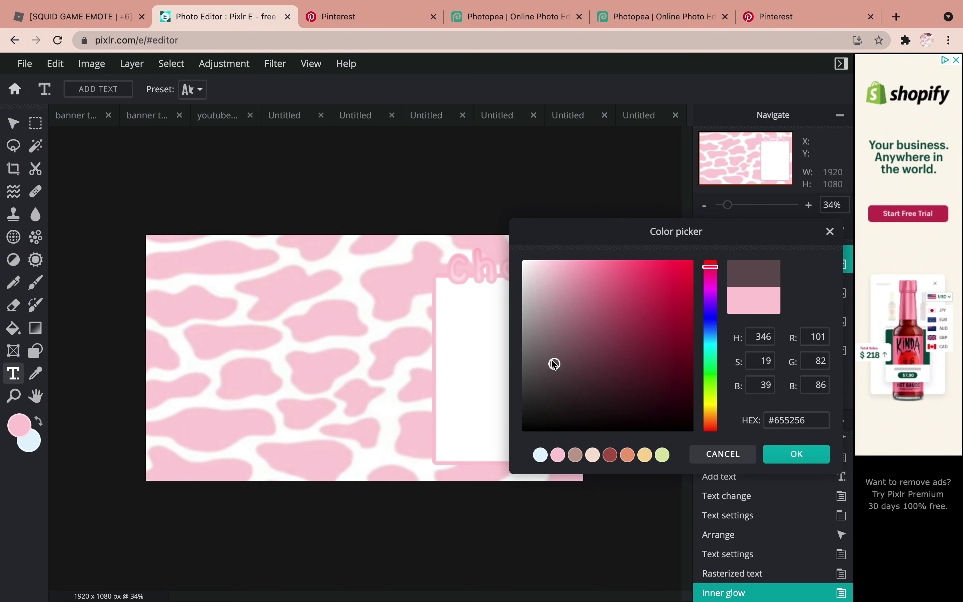
click(788, 458)
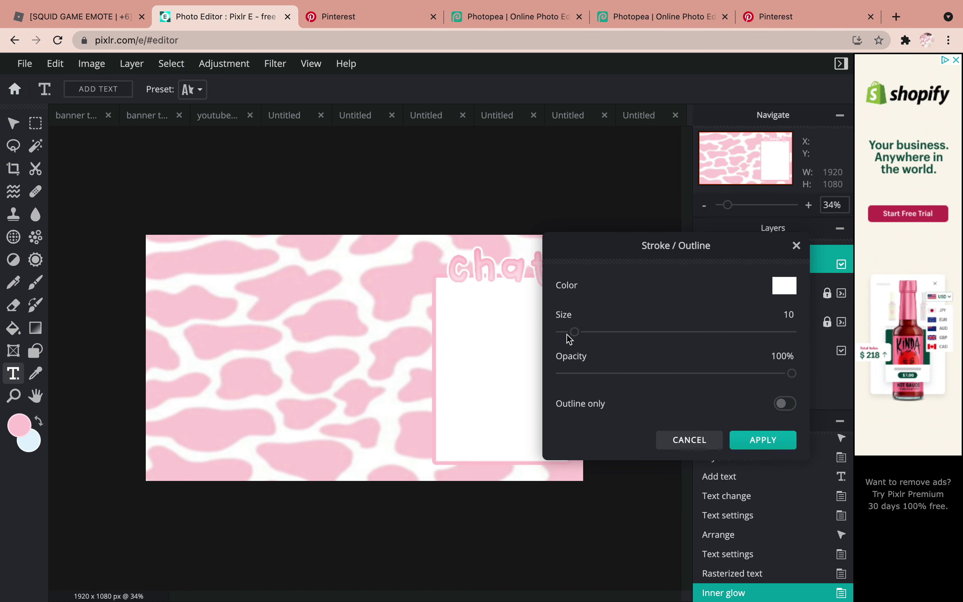
drag(569, 339, 581, 338)
click(745, 439)
- Add a second outline around the chat title in pink with size 7 and opacity 100%
click(275, 64)
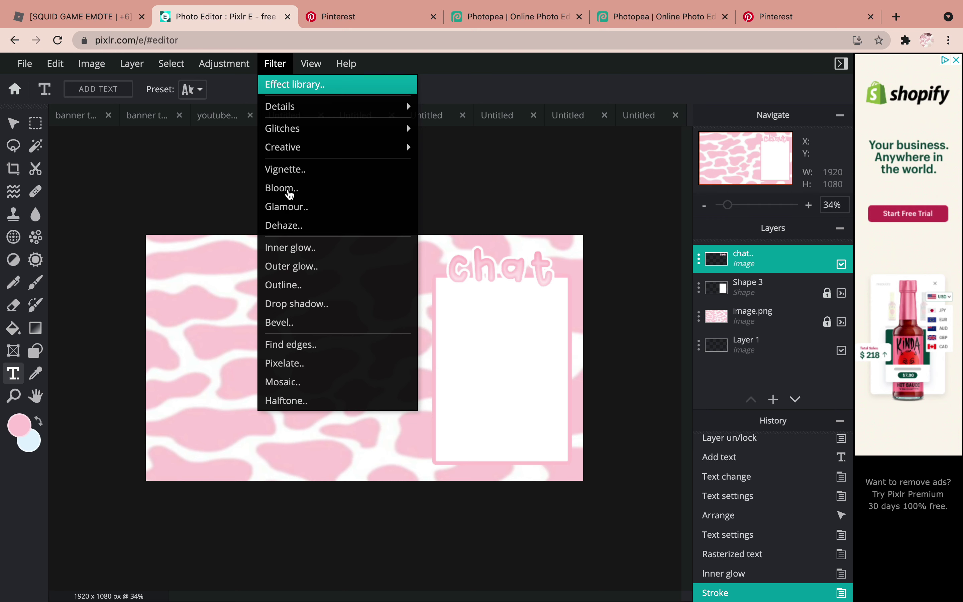
click(309, 290)
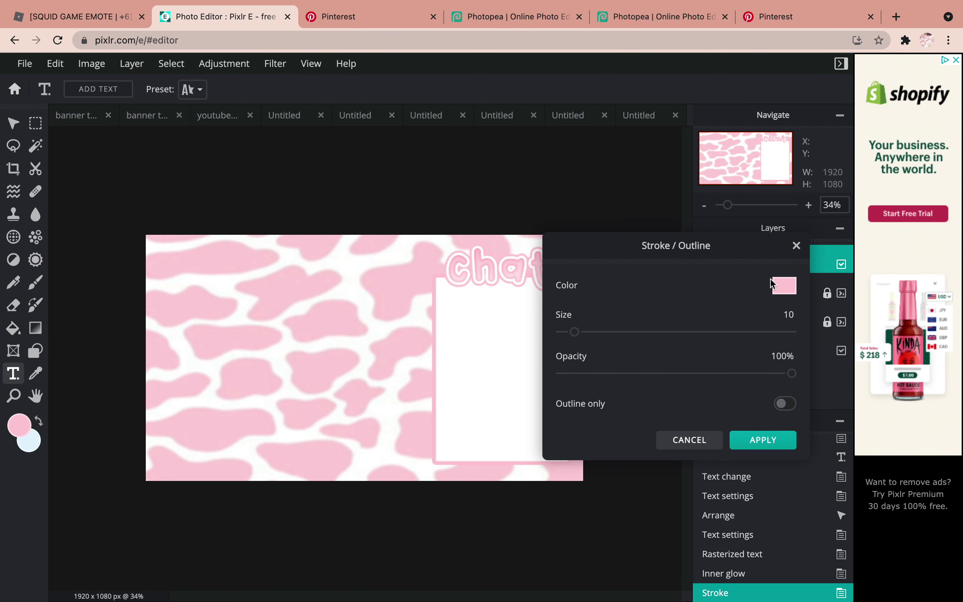
click(784, 285)
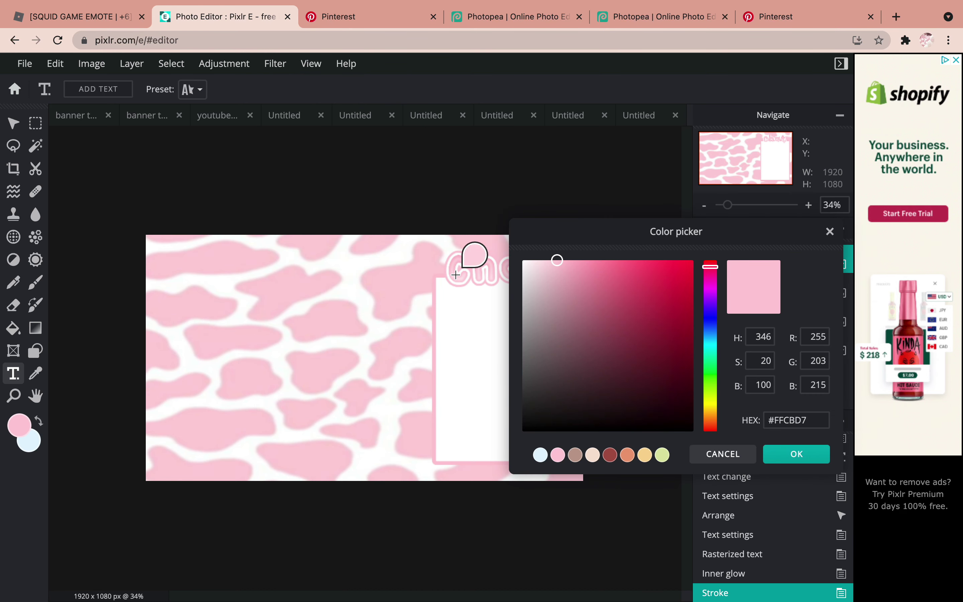
click(788, 460)
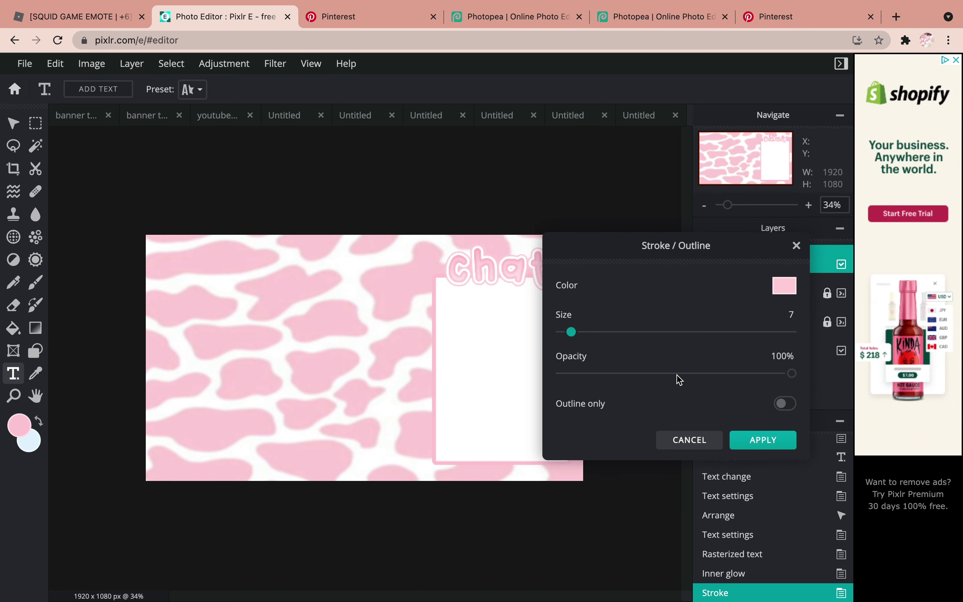
click(758, 441)
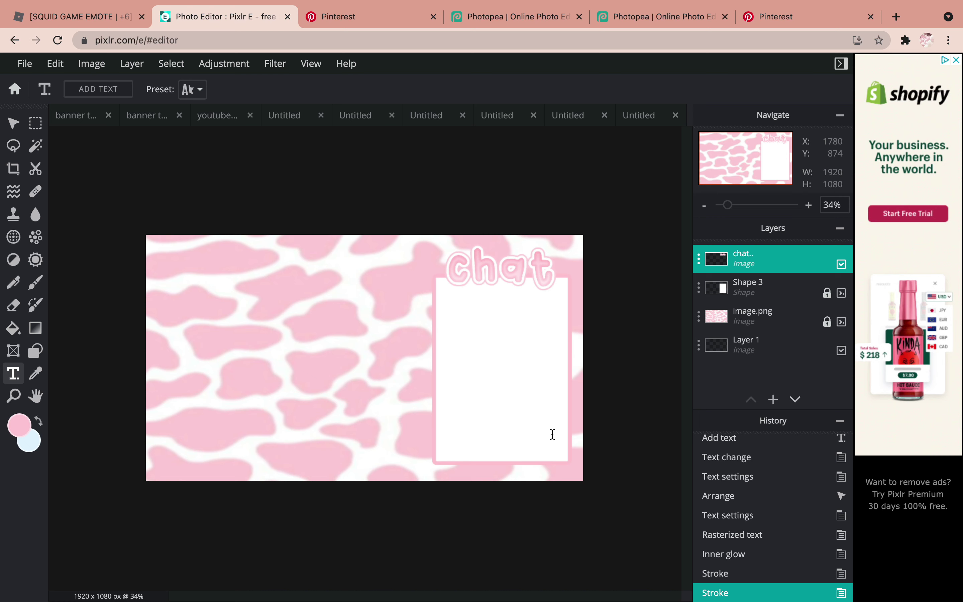
- Draw a large white rectangle with square corners to the left of the chat box and adjust its position
click(32, 347)
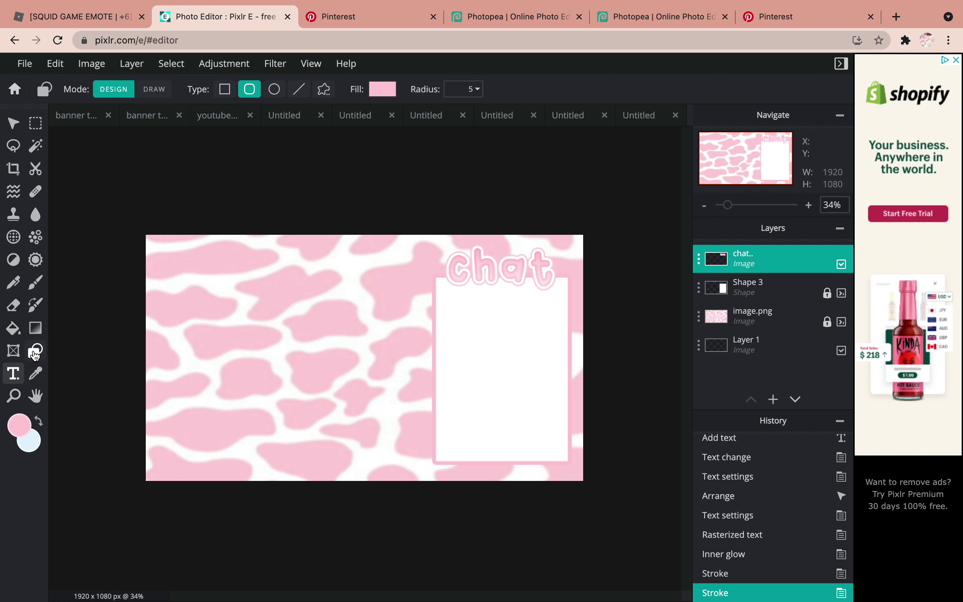
click(225, 90)
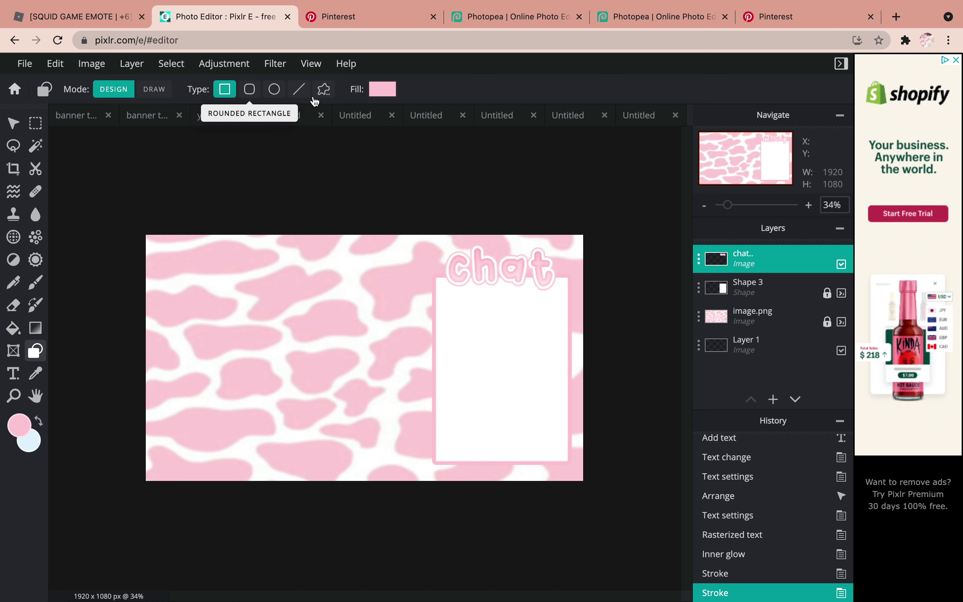
click(383, 89)
drag(312, 225, 197, 68)
click(342, 570)
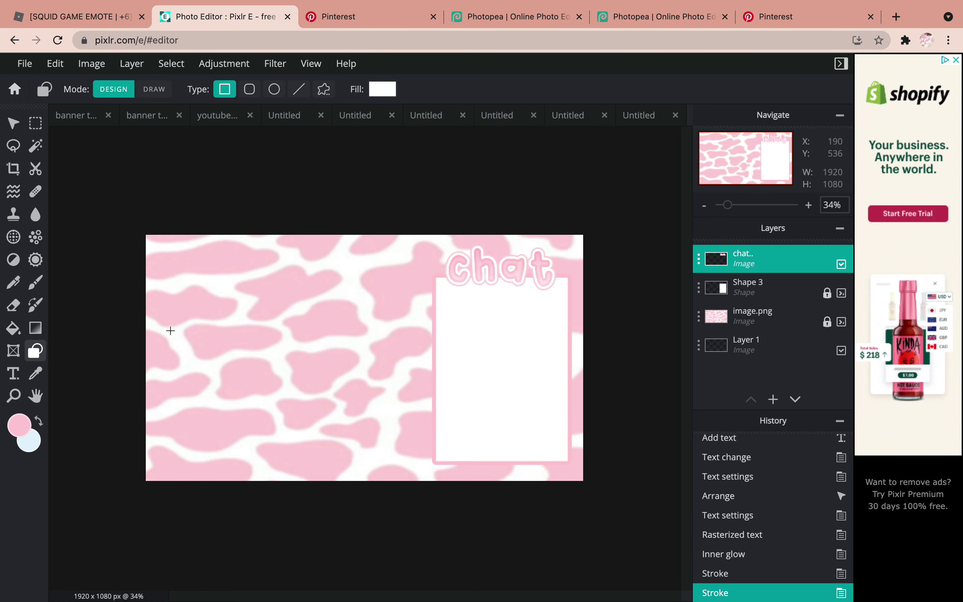
drag(160, 277, 422, 451)
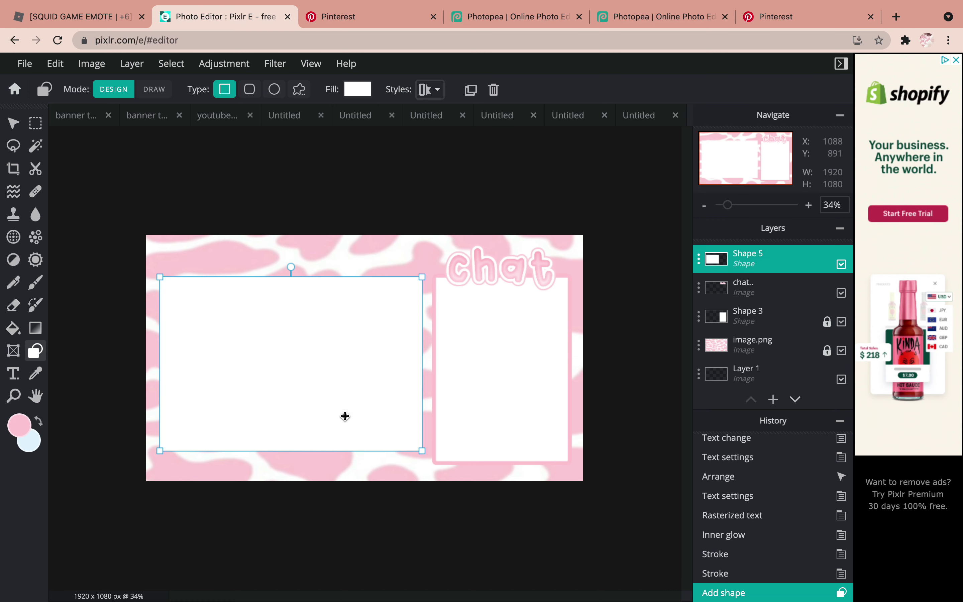
drag(302, 392, 333, 410)
scroll(372, 507, down, 3)
scroll(372, 508, up, 3)
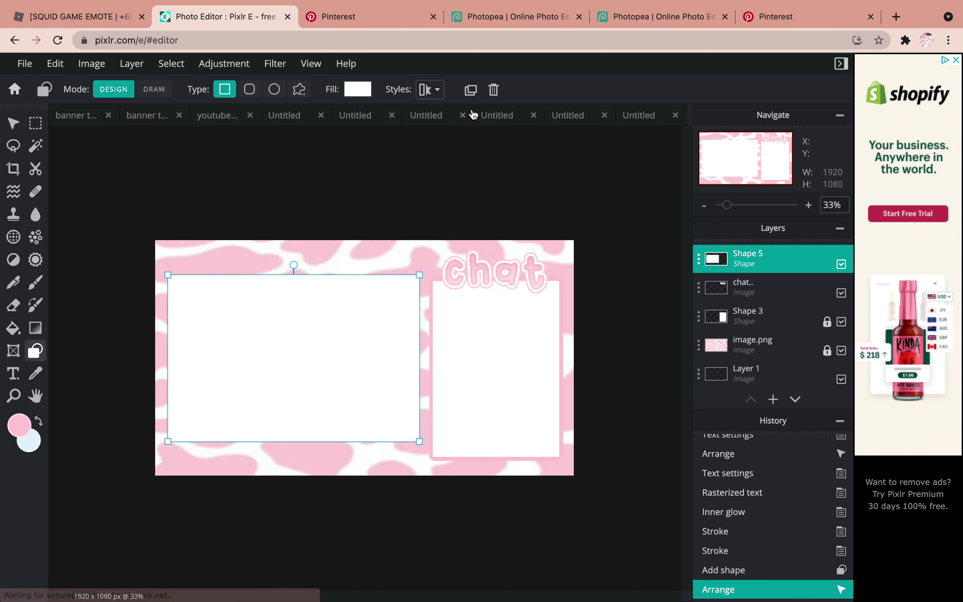
- Give the large white rectangle an outline of size 15 in the pink sampled from the chat box border
click(430, 90)
click(371, 144)
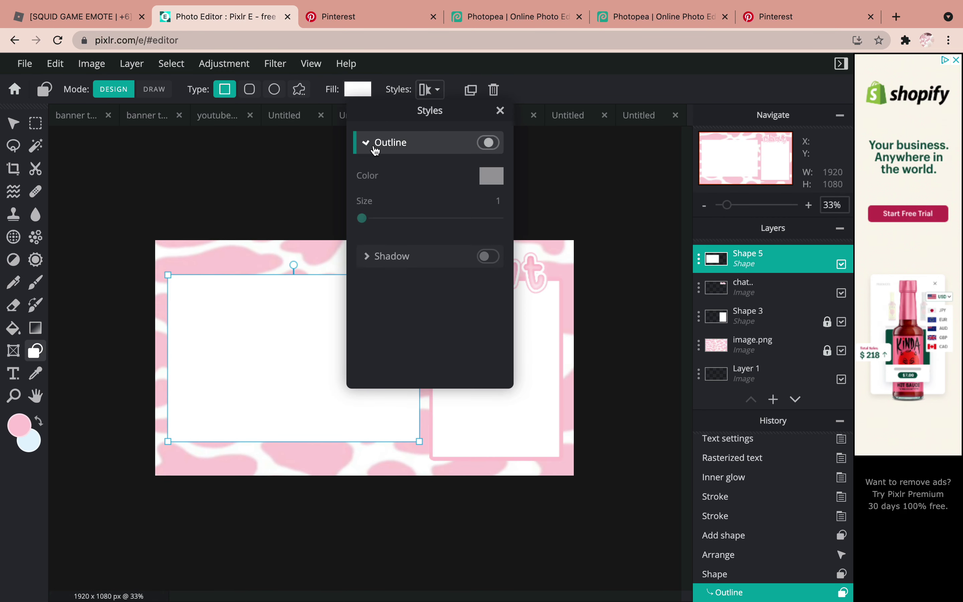
click(494, 177)
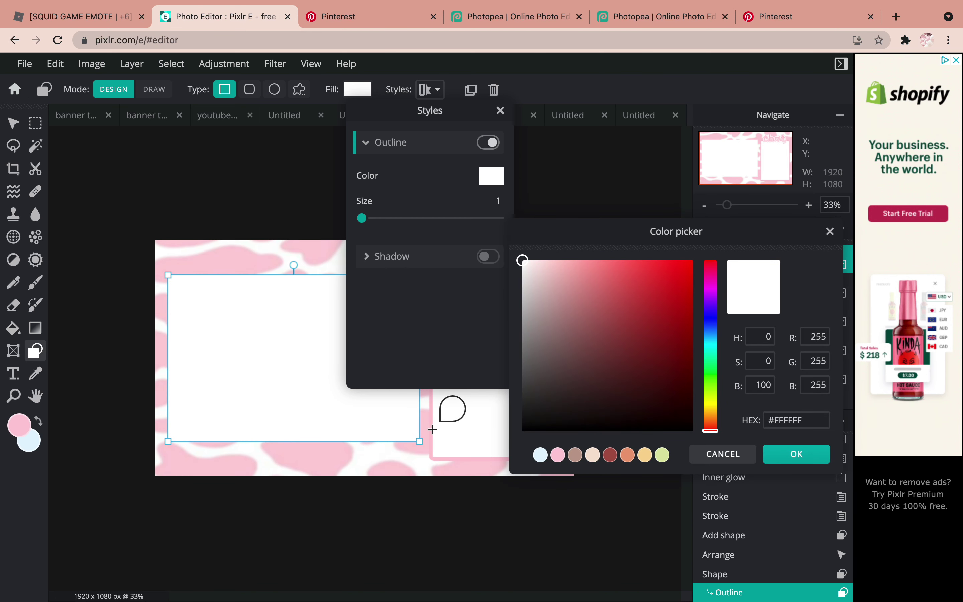
click(434, 430)
click(796, 454)
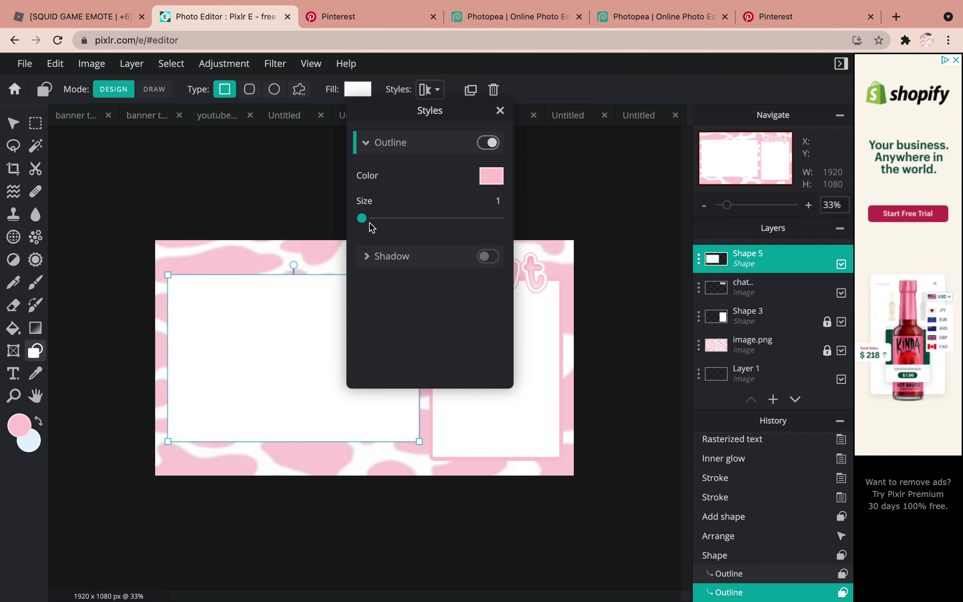
drag(362, 219, 384, 222)
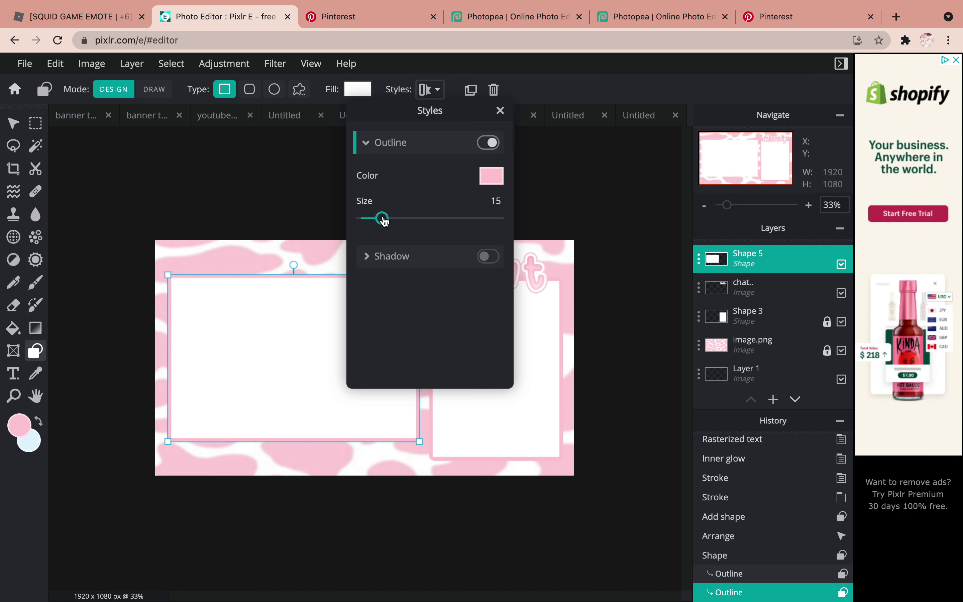
click(368, 498)
scroll(366, 494, down, 3)
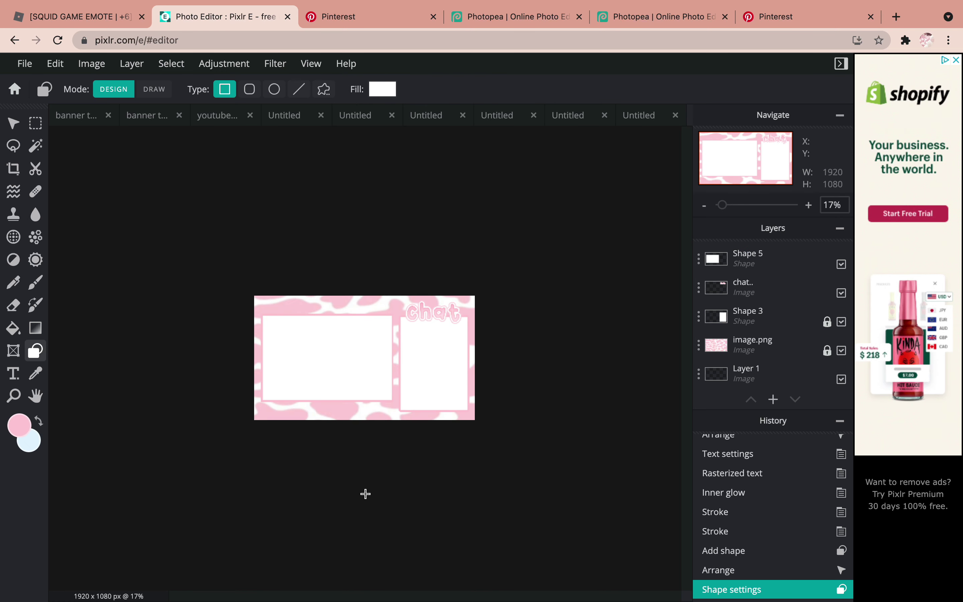
scroll(366, 493, up, 2)
scroll(362, 484, up, 1)
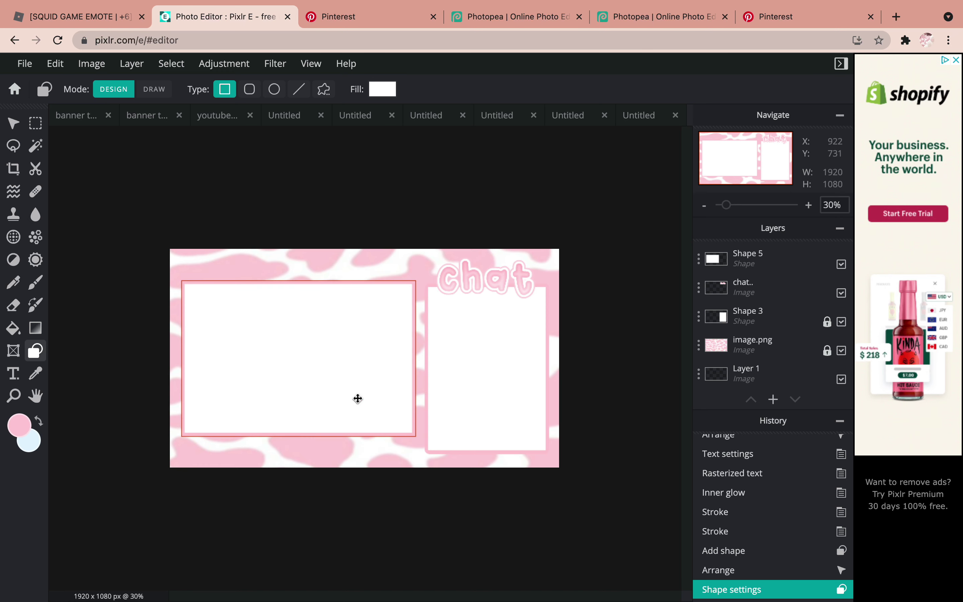
scroll(357, 327, up, 1)
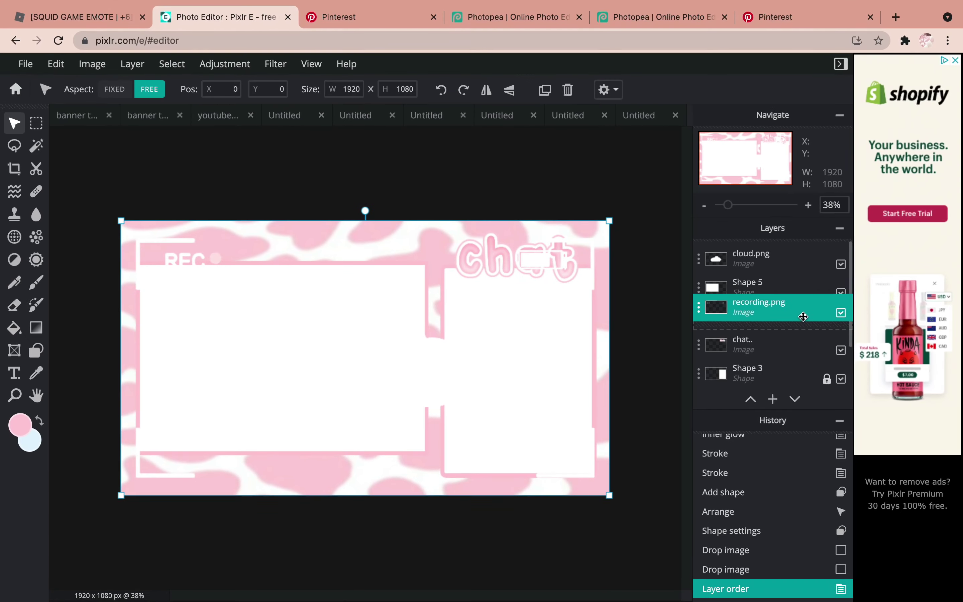
- Try the recording.png overlay lower in the layer order and at another size, and delete it
drag(804, 317, 802, 340)
drag(610, 495, 635, 510)
drag(558, 496, 537, 481)
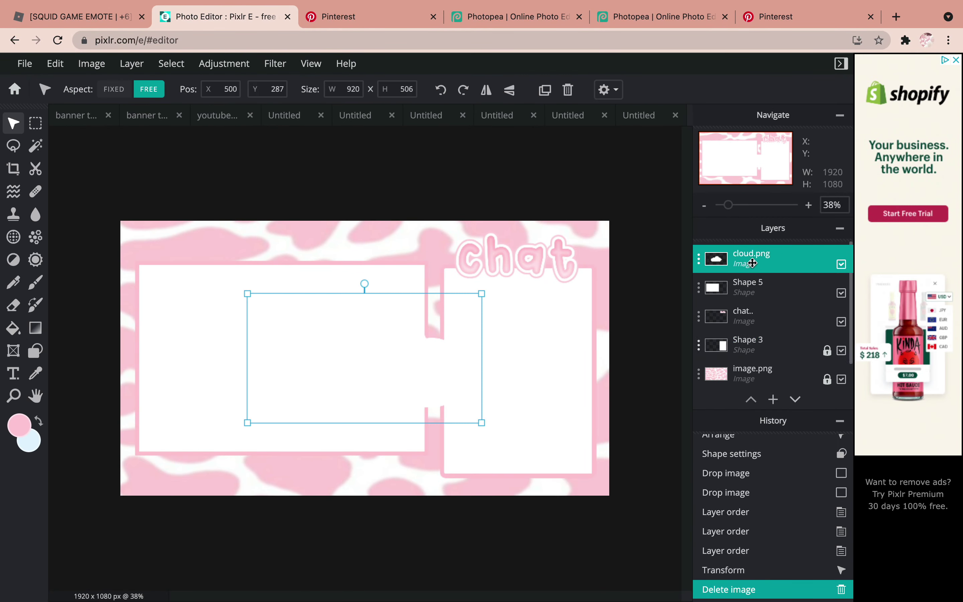
- Shrink the cloud to 494 x 283 px at the canvas's bottom edge and place a copy beside it, one layer below
drag(365, 388, 237, 510)
drag(354, 555, 260, 531)
drag(176, 481, 392, 494)
key(Delete)
key(ctrl+bracketleft)
key(ctrl+bracketright)
drag(747, 259, 748, 281)
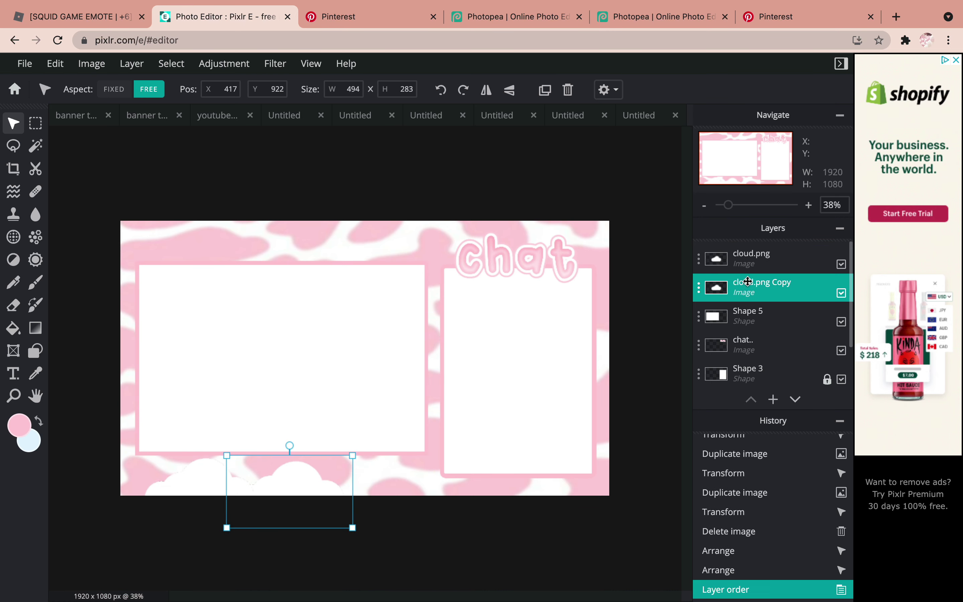
- Merge the two cloud layers and apply a white Inner glow with size 10 px, feather 100% and opacity 100%
double_click(748, 259)
click(631, 452)
click(274, 64)
click(302, 398)
click(792, 366)
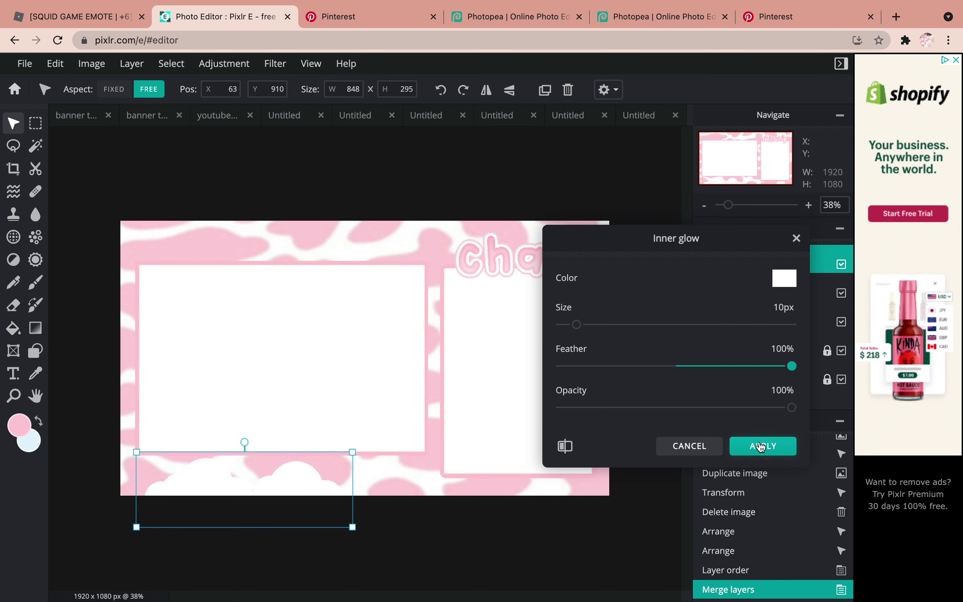
click(762, 446)
- Add a pink outline of size 10 at 100% opacity to the clouds and lock their layer
click(274, 63)
click(295, 283)
click(785, 285)
click(456, 301)
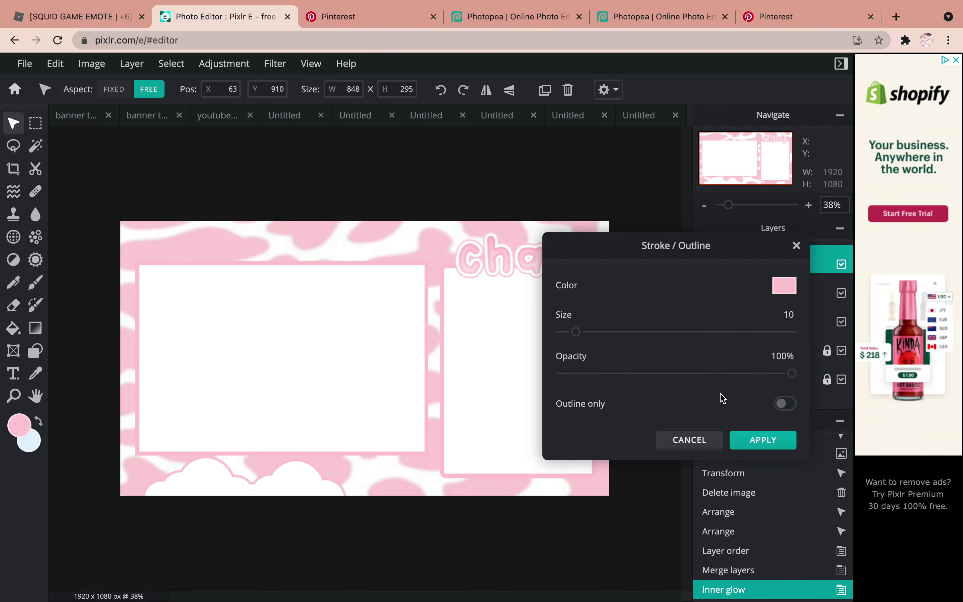
click(763, 439)
click(828, 263)
- Add a text layer with the creator's name and move it onto the left cloud
click(13, 373)
click(90, 89)
text(SU)
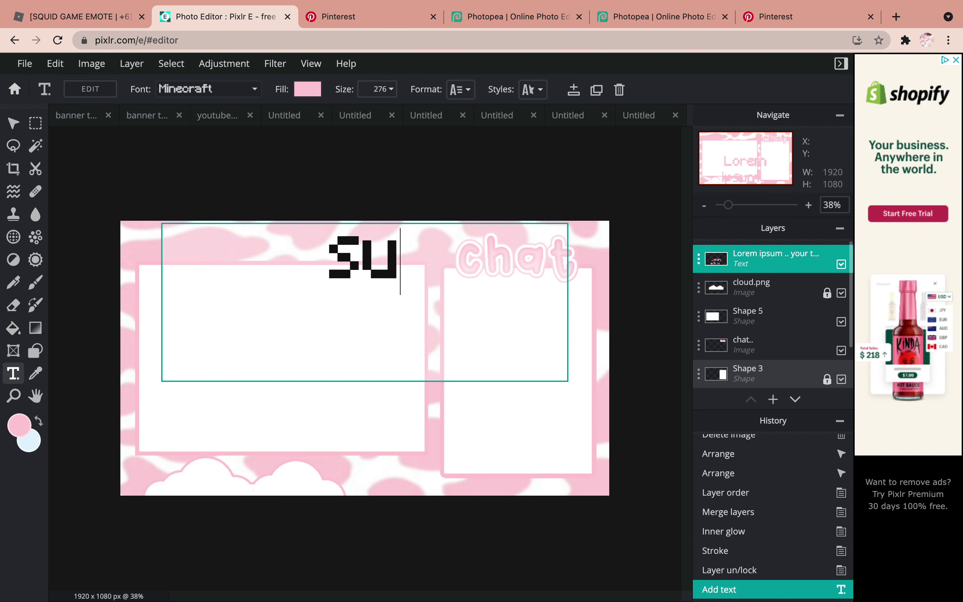
text(mi)
drag(475, 251, 210, 494)
- Set the name text's font to Winkle-regular and its size to 101 to fit the left cloud
click(207, 89)
click(200, 393)
click(207, 89)
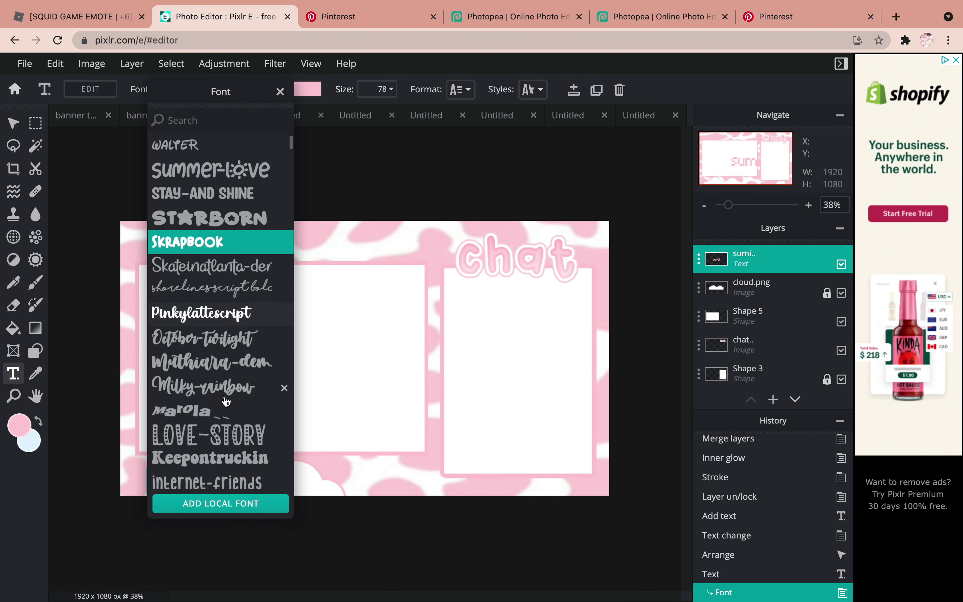
scroll(226, 402, up, 3)
click(191, 191)
- Try white stripe and dot pattern fills on a duplicate of the name text, and delete the duplicate
click(308, 89)
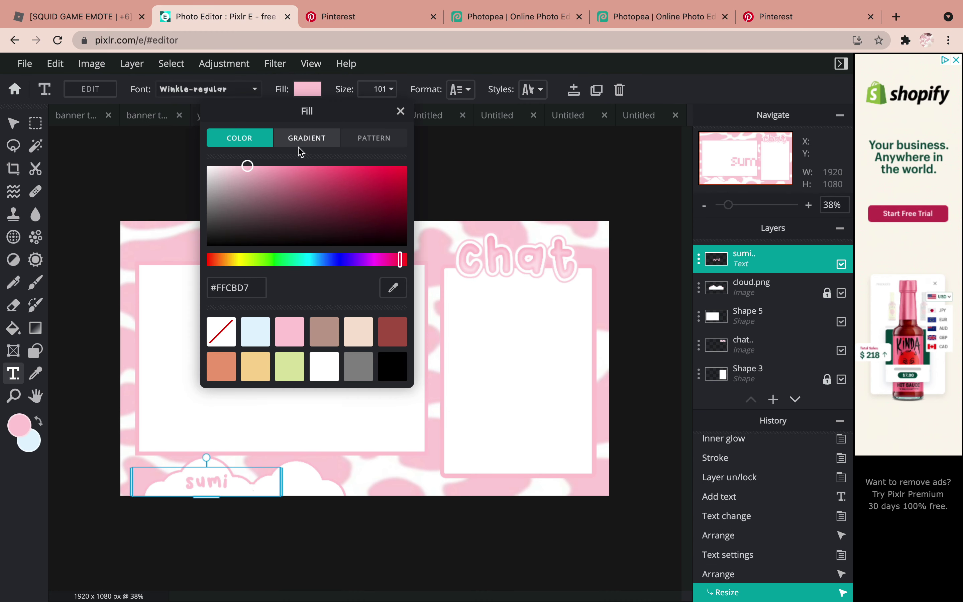
click(597, 89)
click(307, 89)
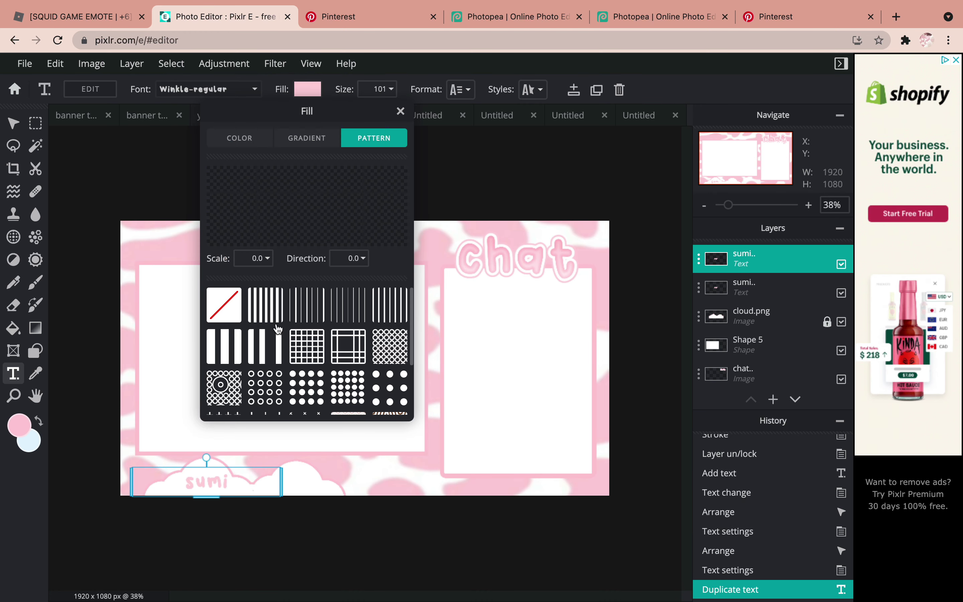
click(277, 329)
scroll(289, 374, down, 2)
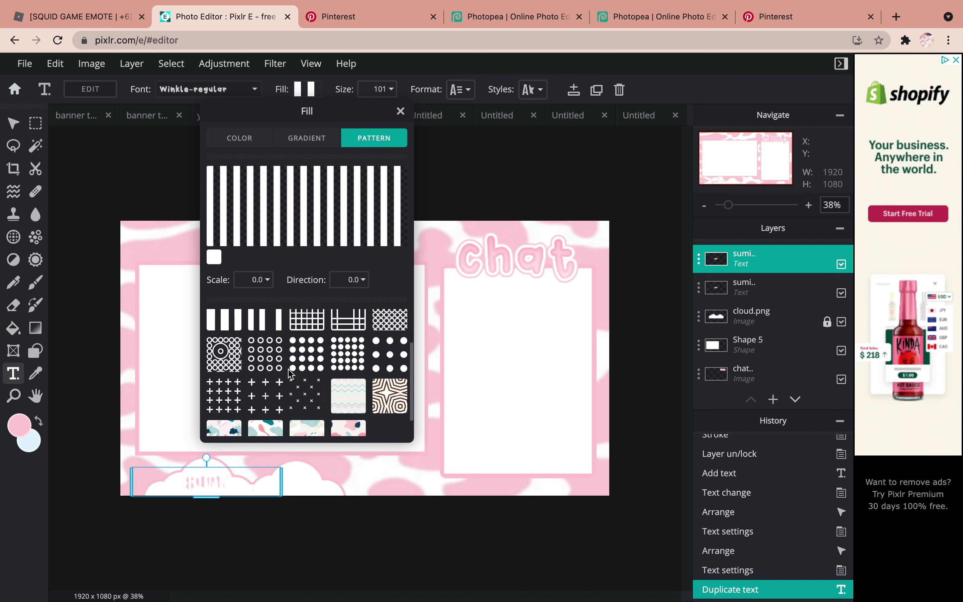
scroll(290, 374, down, 1)
click(302, 378)
click(392, 330)
scroll(392, 330, up, 3)
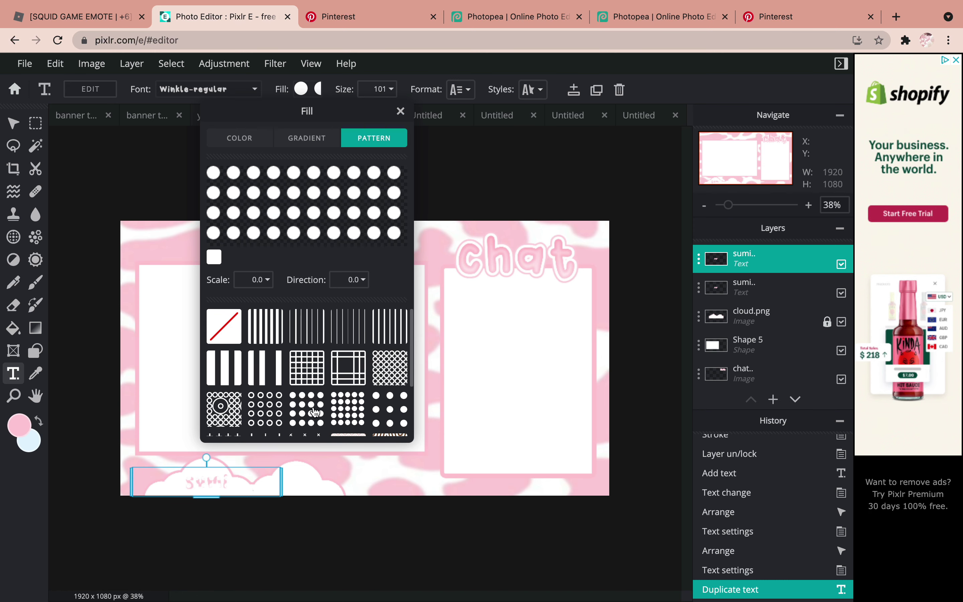
key(Delete)
- Give the name text a linear gradient fill starting in pink #FFD3DC and rasterize the layer
click(308, 89)
click(307, 137)
click(350, 223)
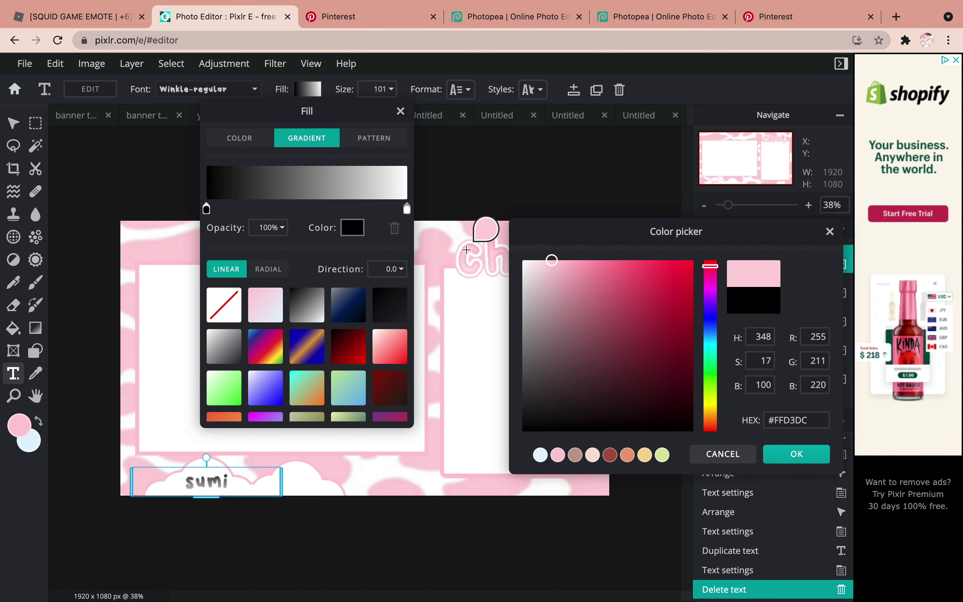
click(793, 454)
click(204, 141)
- Apply an Inner glow to the name layer in a deeper pink with feather 100% and reduced opacity
click(275, 63)
click(294, 255)
click(784, 278)
click(595, 259)
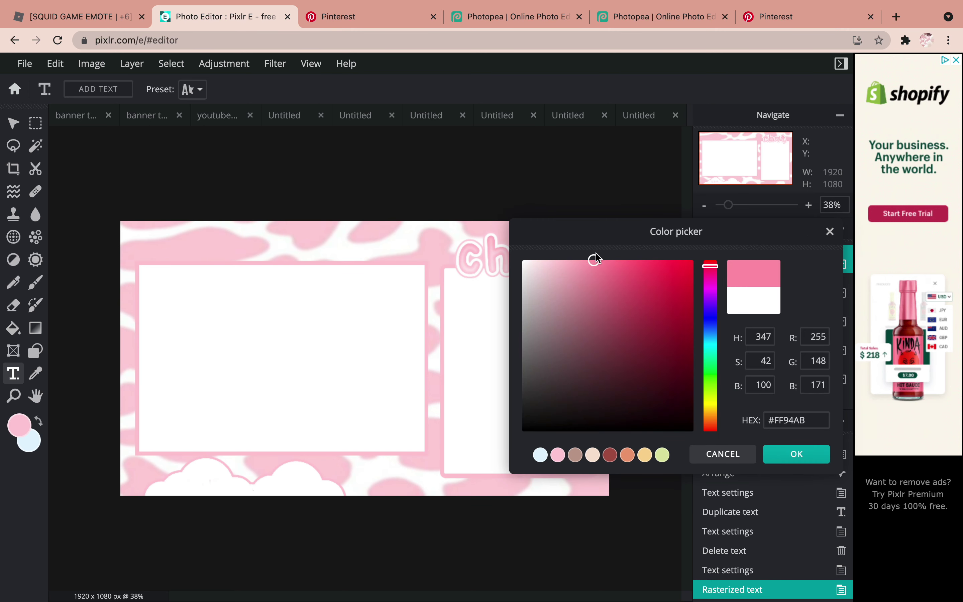
click(633, 268)
click(795, 454)
drag(677, 366, 792, 366)
drag(797, 407, 618, 407)
click(763, 446)
- Add a white outline to the name layer
click(275, 63)
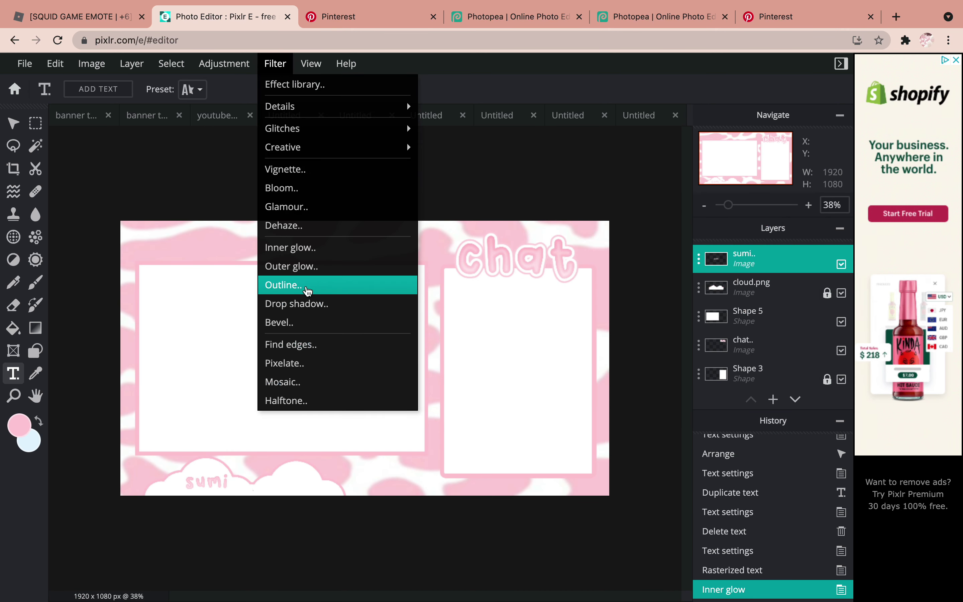
click(305, 286)
click(784, 285)
click(522, 259)
click(796, 454)
- Add a second, slightly thinner outline around the name in pink sampled from the design
click(275, 64)
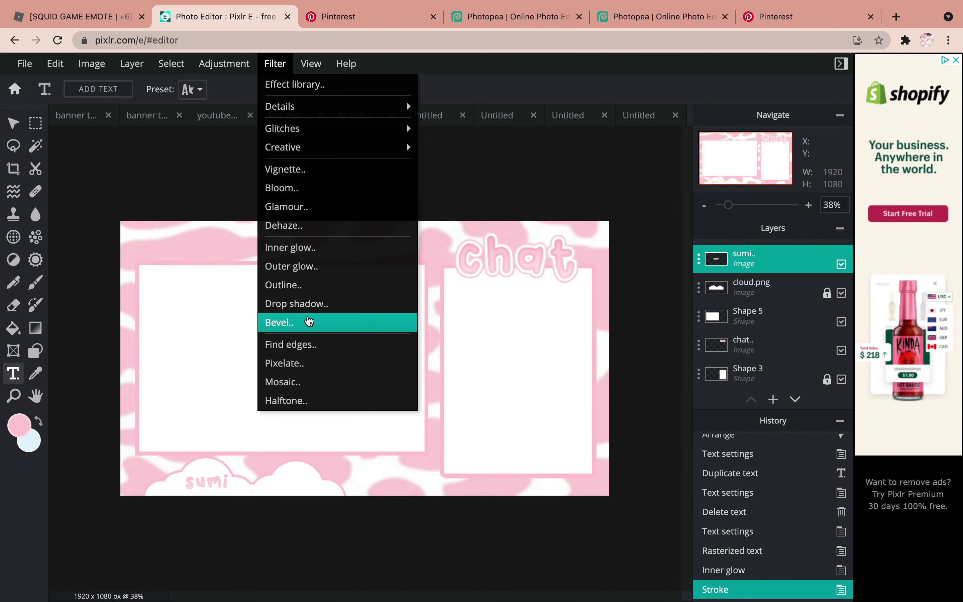
click(306, 282)
click(784, 285)
click(487, 230)
click(796, 454)
drag(571, 332, 568, 334)
key(Return)
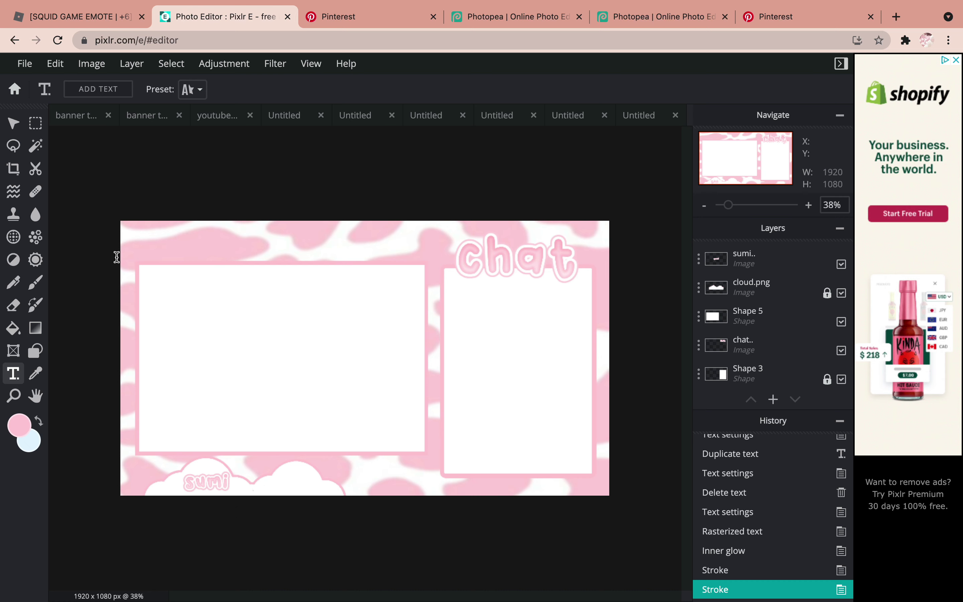
- Save the design as a 1920 x 1080 PNG named "pink cow stream overlay" and download it
click(25, 64)
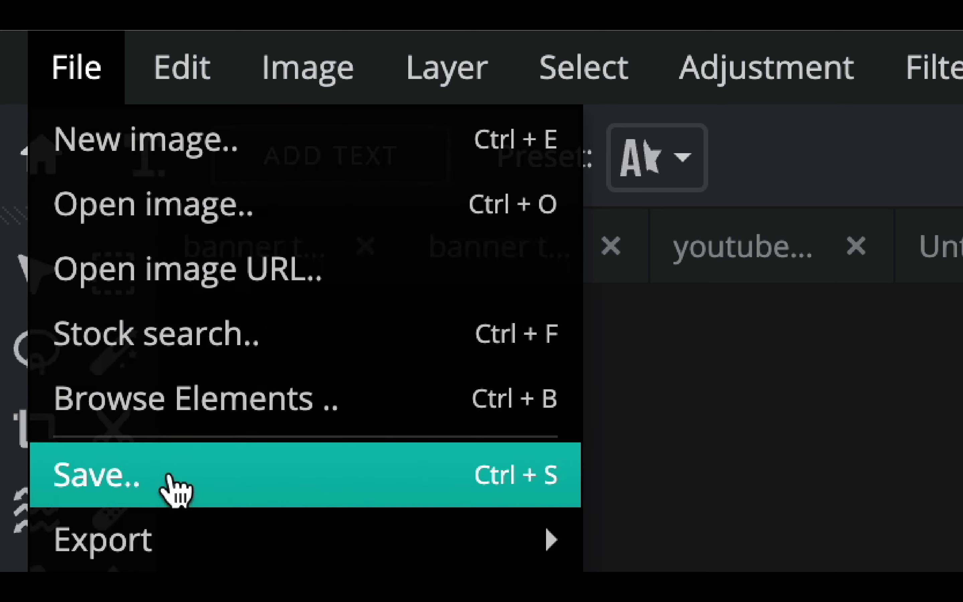
click(54, 189)
click(744, 290)
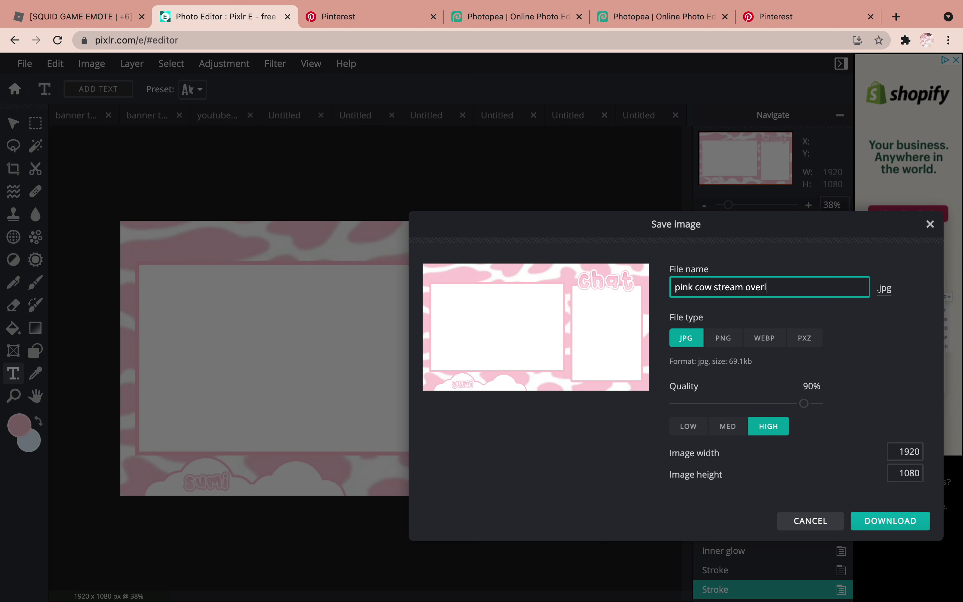
click(724, 338)
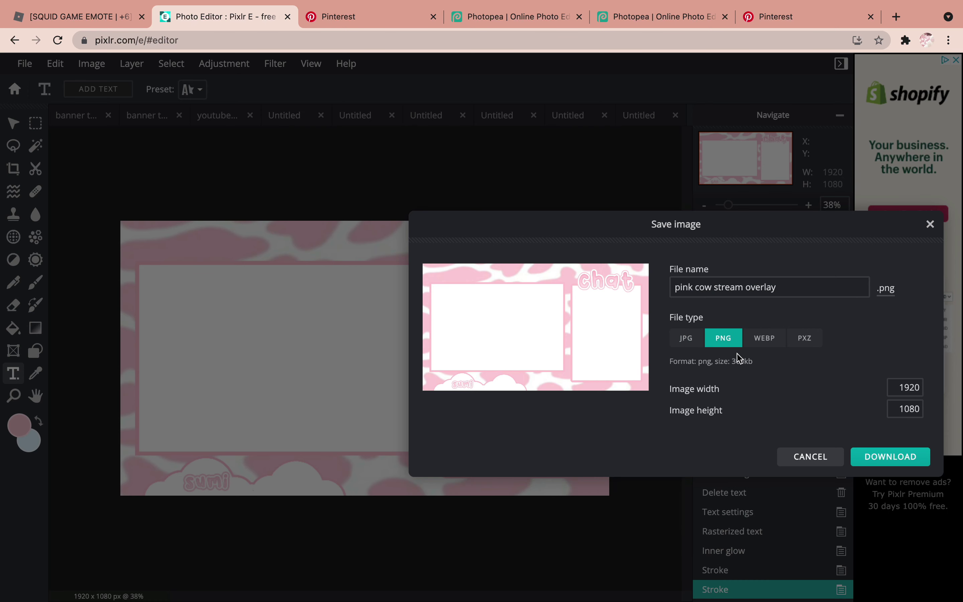
click(878, 458)
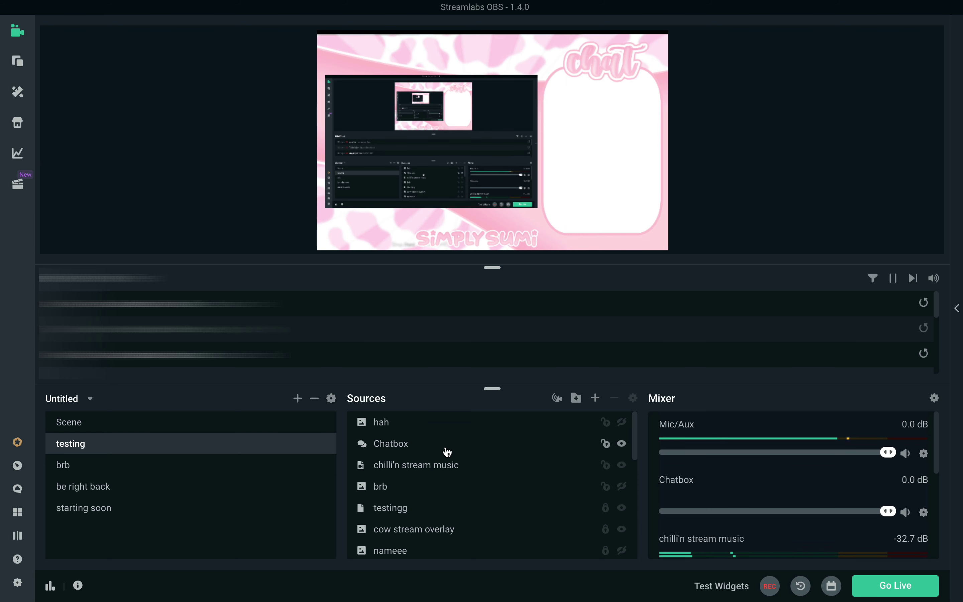
- Switch to Streamlabs OBS and add a new image source named "pink cow overlay" to the testing scene
scroll(445, 452, down, 2)
scroll(445, 452, up, 2)
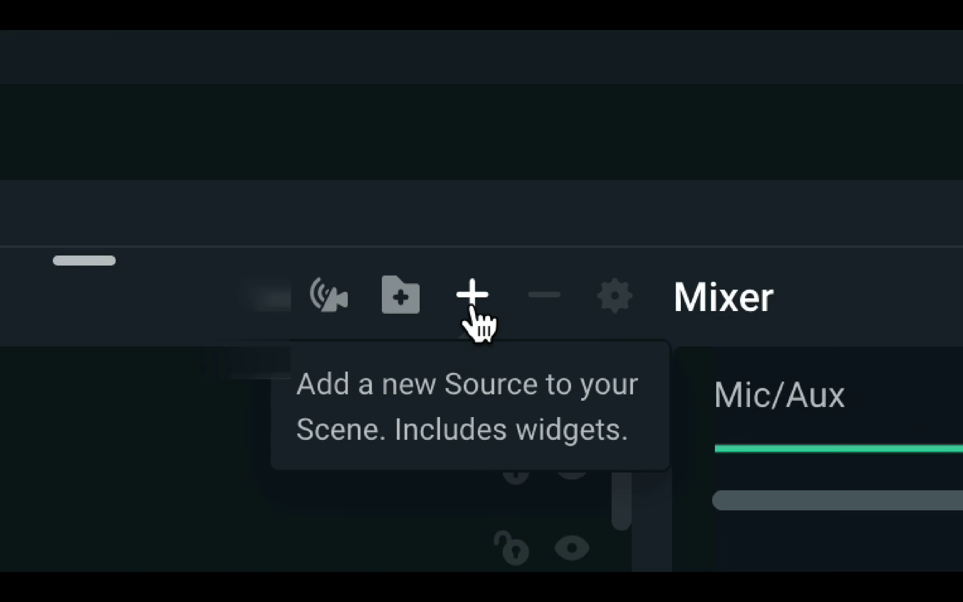
click(596, 399)
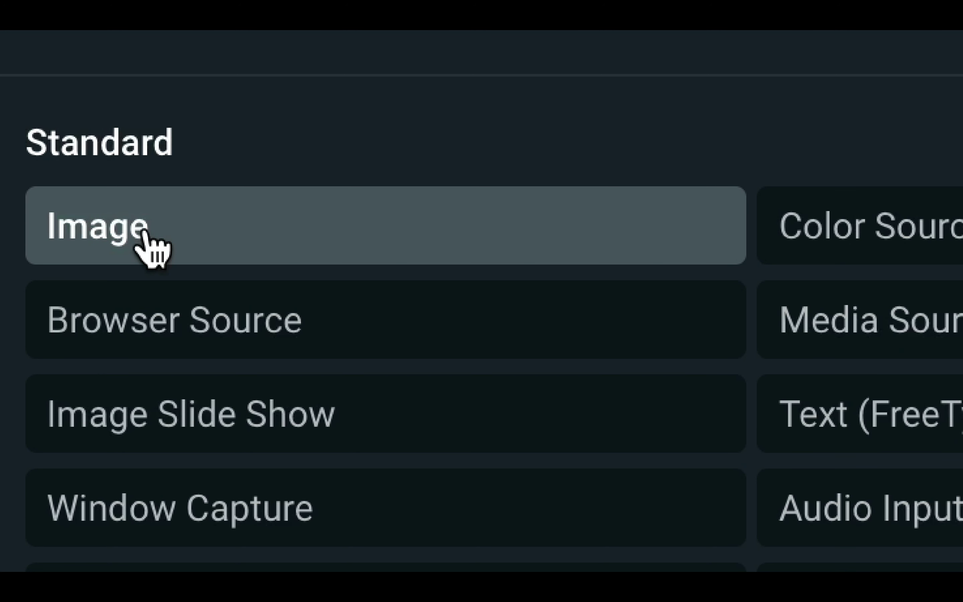
click(119, 288)
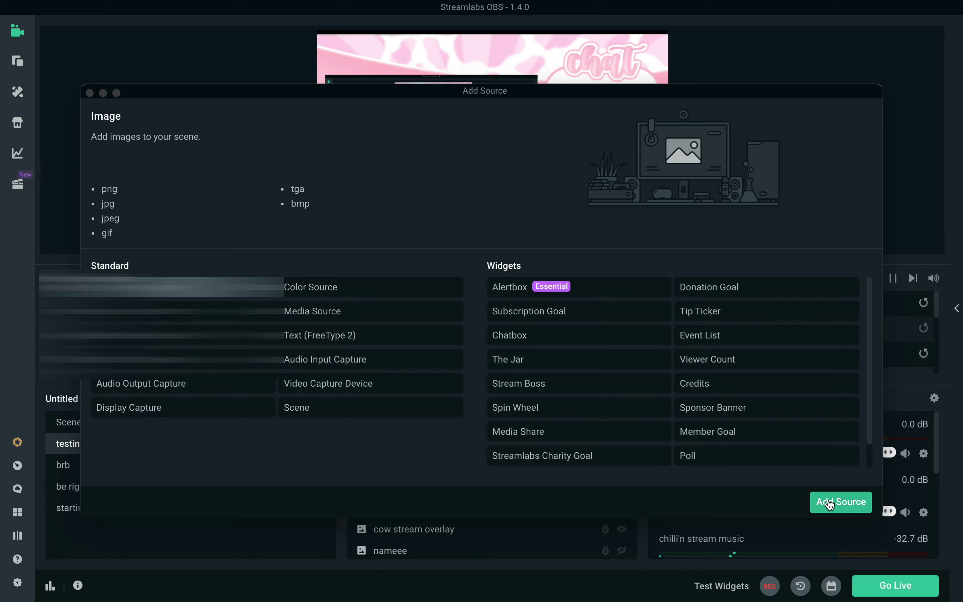
click(839, 501)
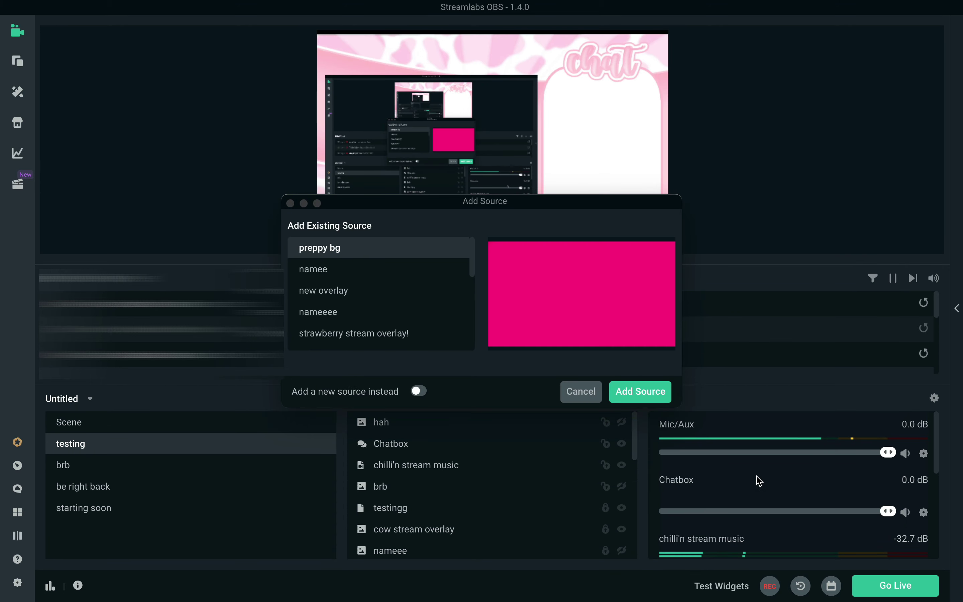
click(419, 391)
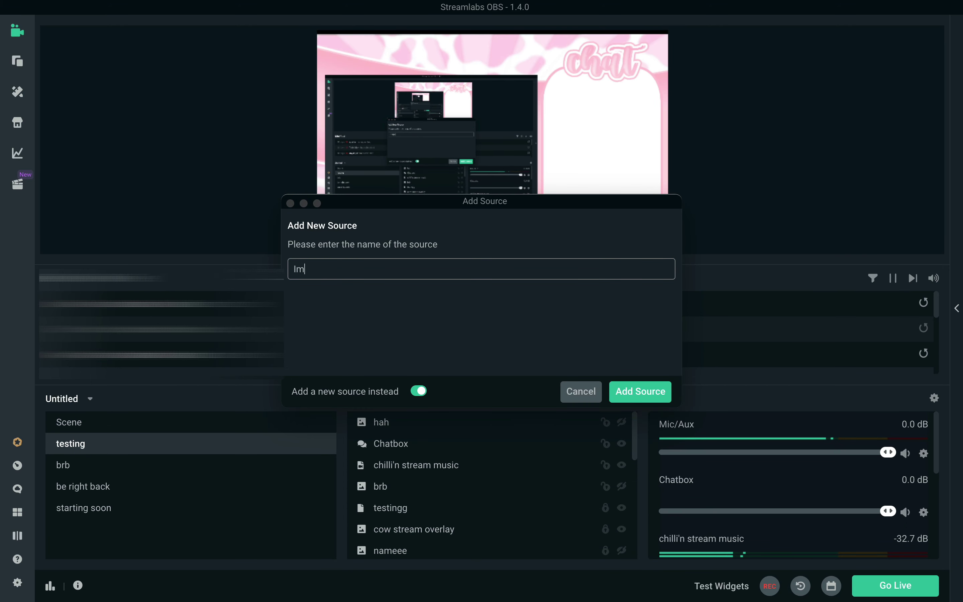
text(pink cow )
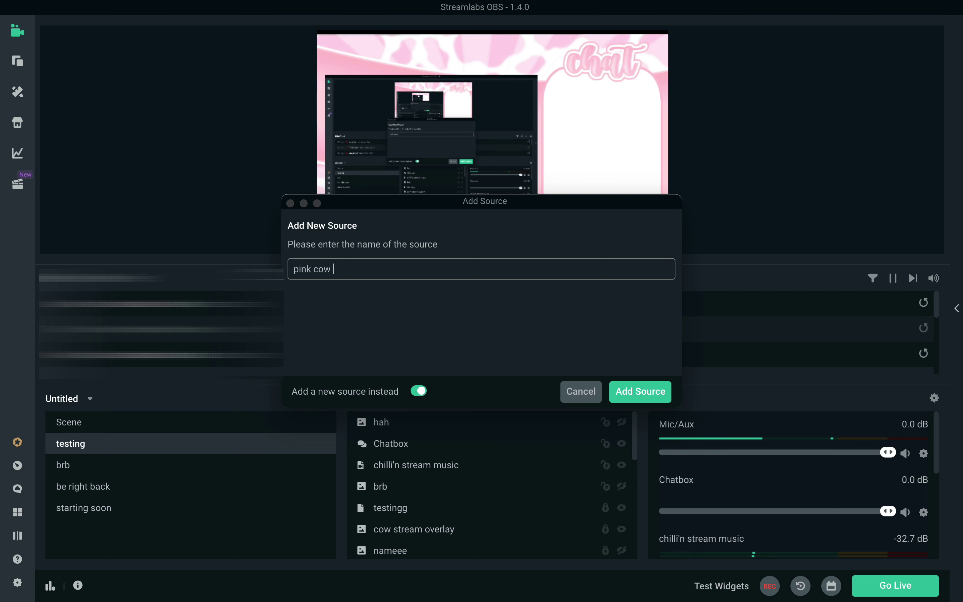
text(overlay)
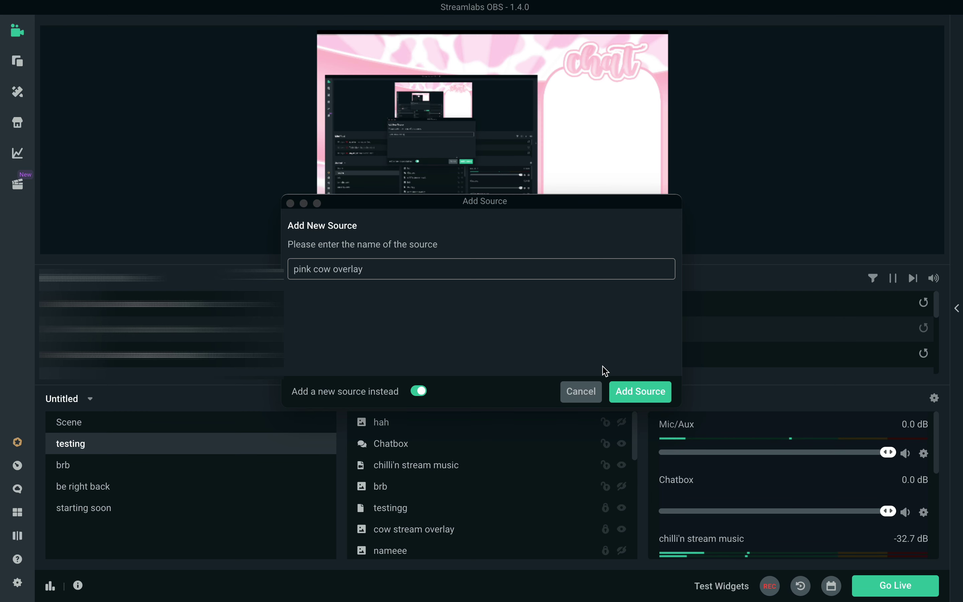
click(630, 395)
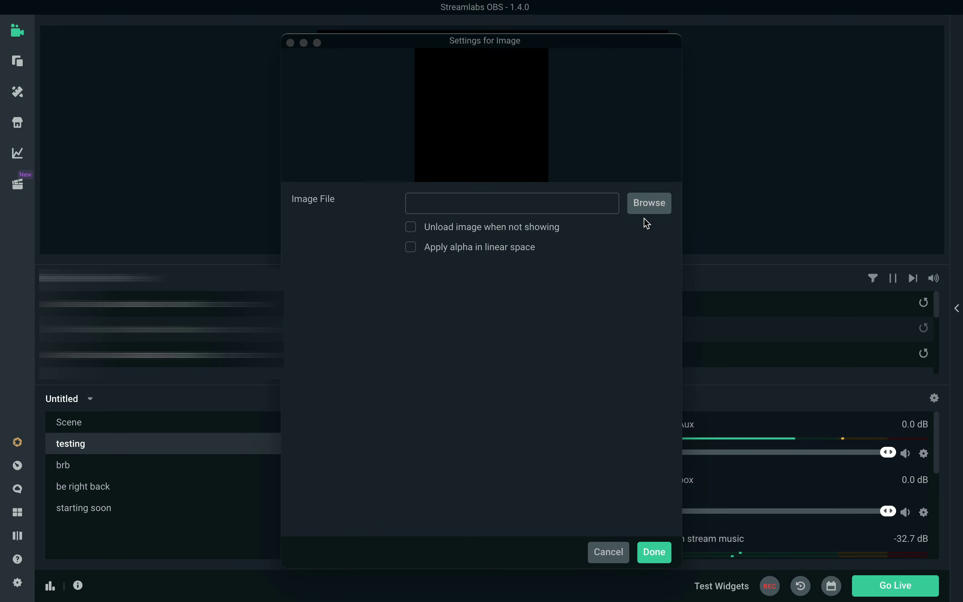
- Load the downloaded pink cow stream overlay file into the new image source and accept its settings
click(651, 204)
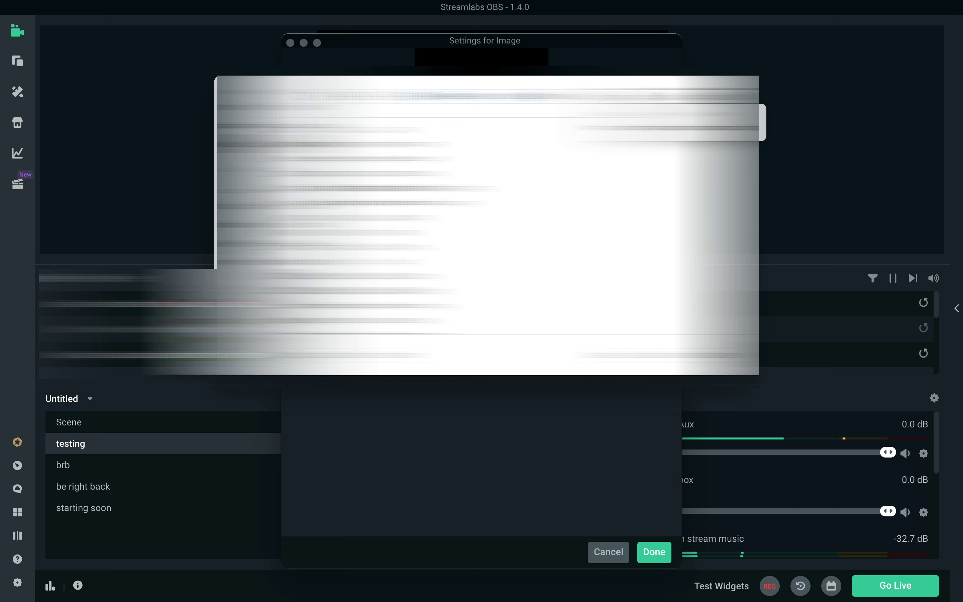
click(438, 129)
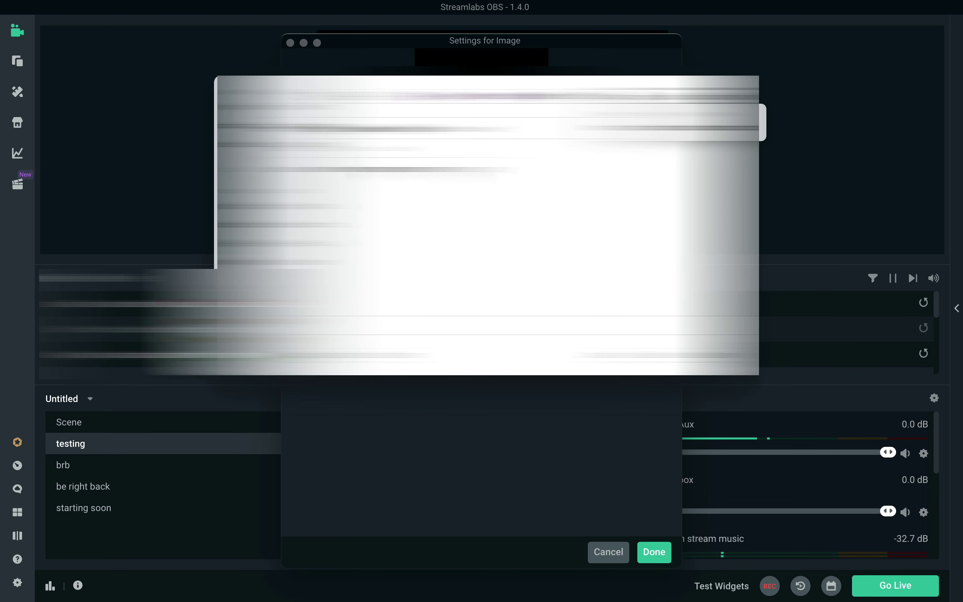
double_click(622, 241)
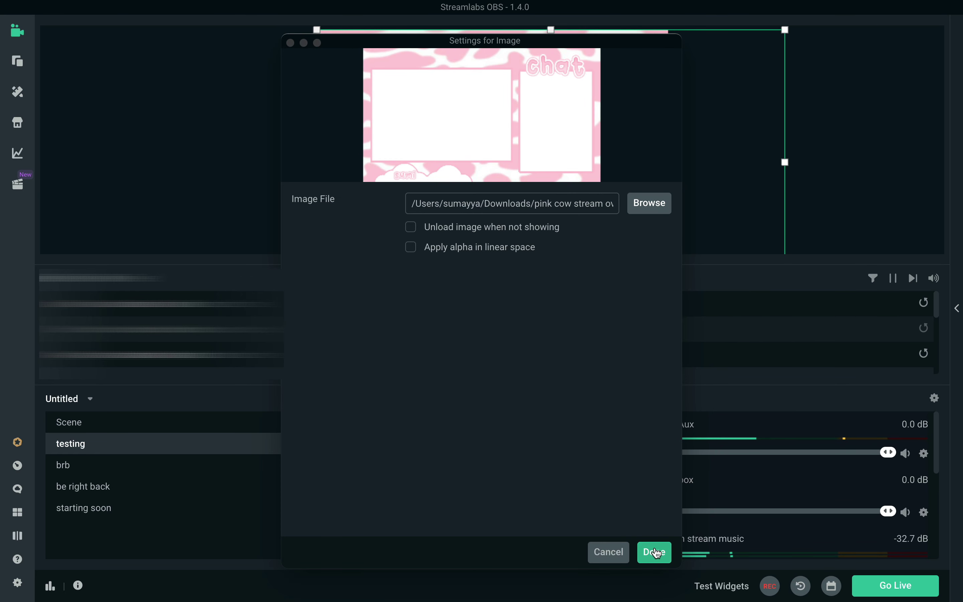
click(656, 553)
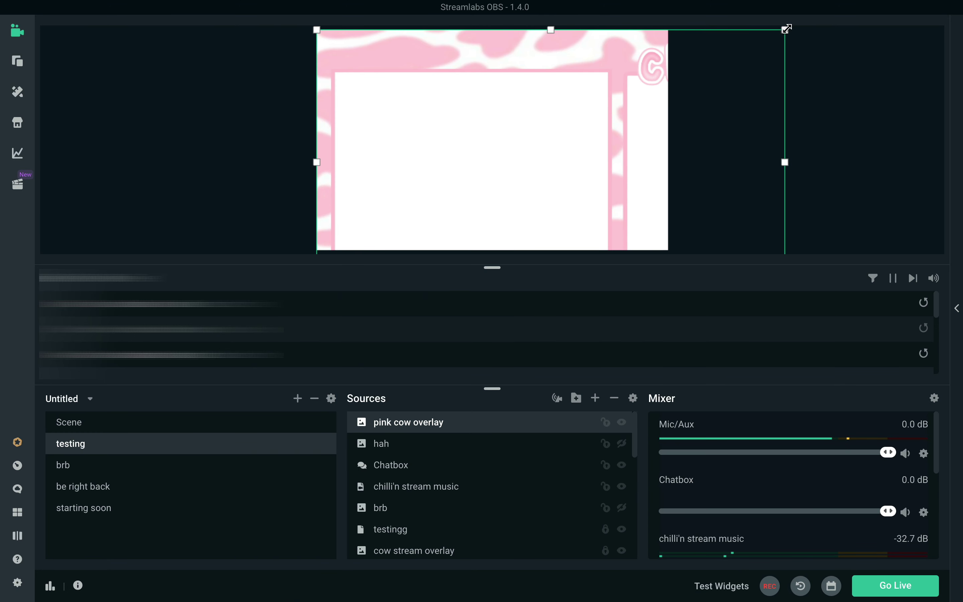
- Scale and position the pink cow overlay to cover the whole canvas, and reorder it directly below the testingg source
drag(787, 29, 601, 133)
drag(484, 185, 490, 97)
drag(604, 194, 686, 265)
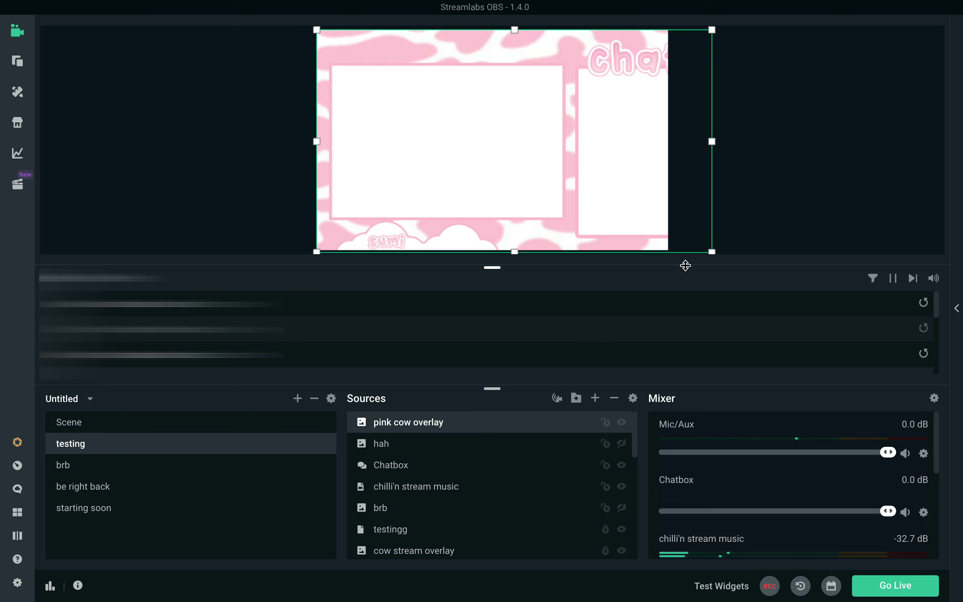
drag(605, 194, 589, 194)
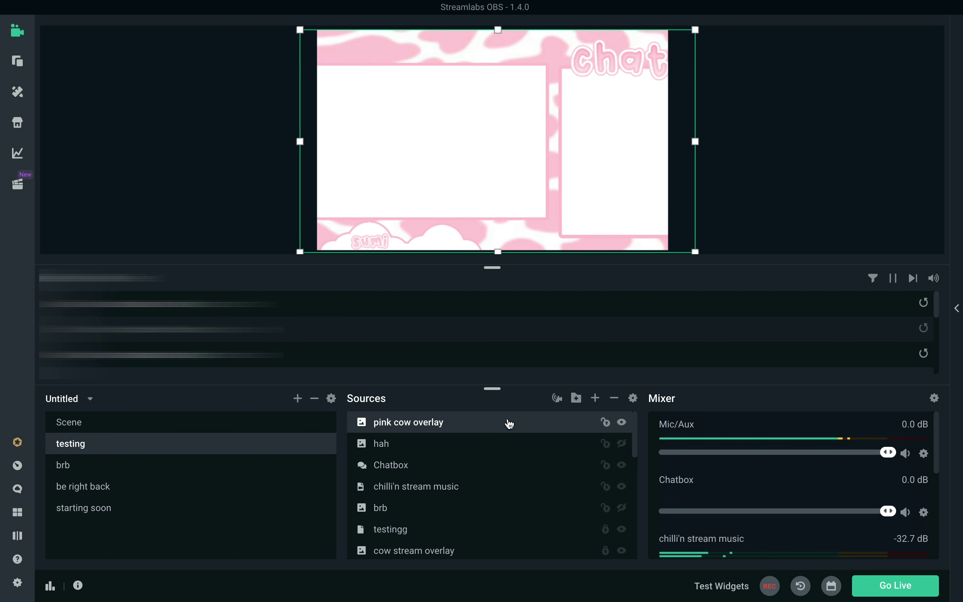
drag(510, 424, 495, 520)
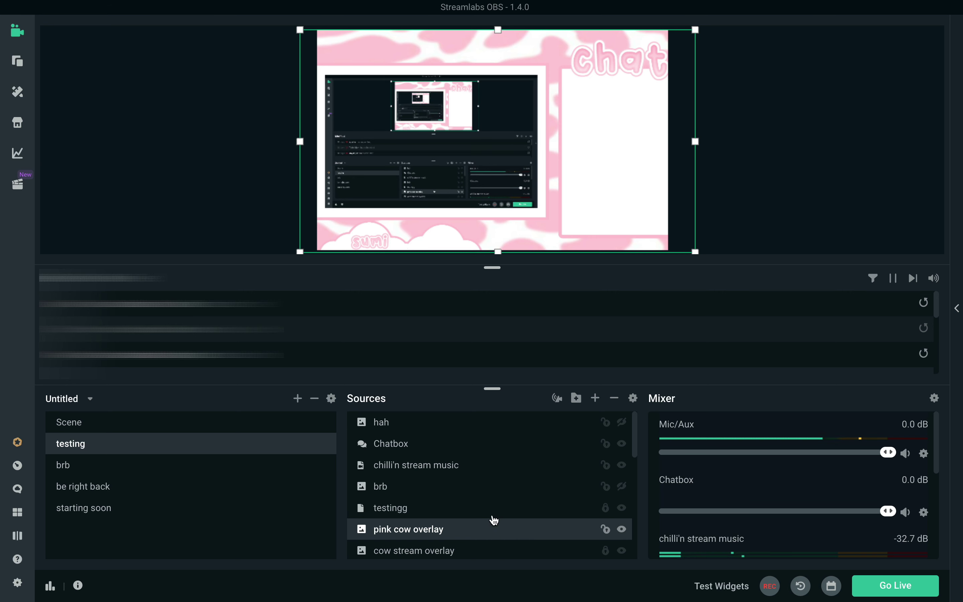